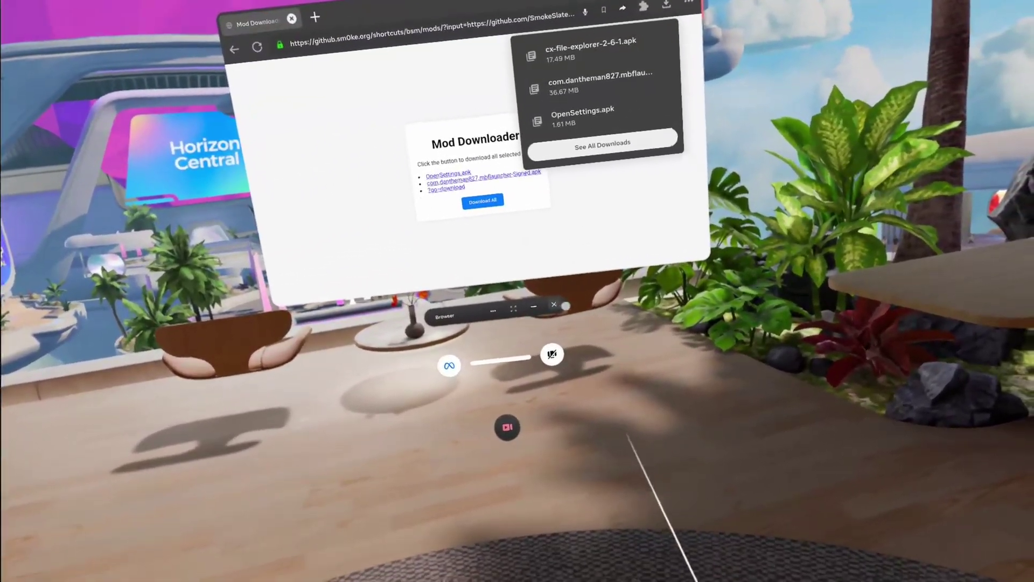
Step: Close the browser and open the Meta Horizon Store from the app library
click(554, 305)
key(super)
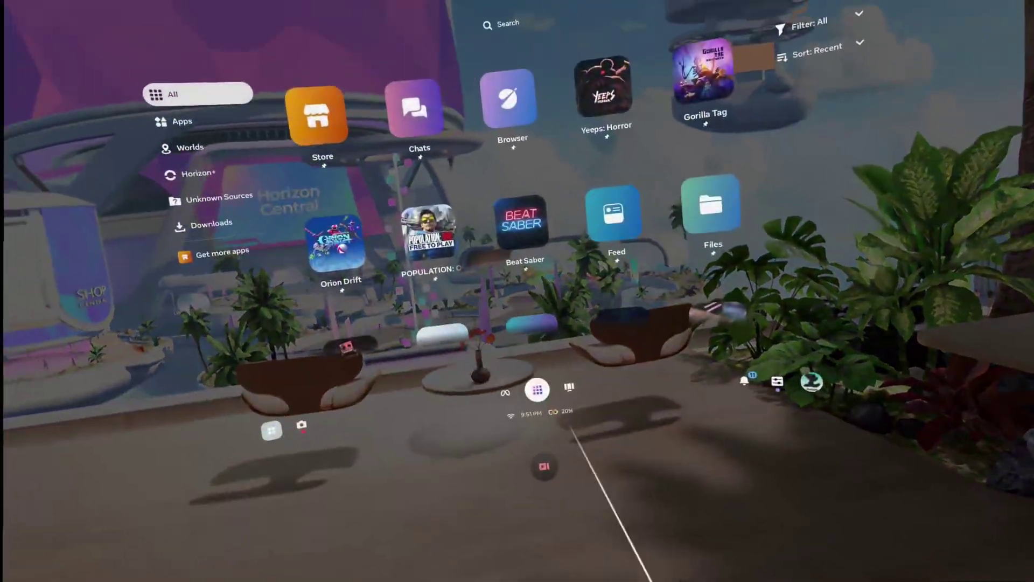
scroll(498, 314, down, 3)
scroll(471, 214, up, 3)
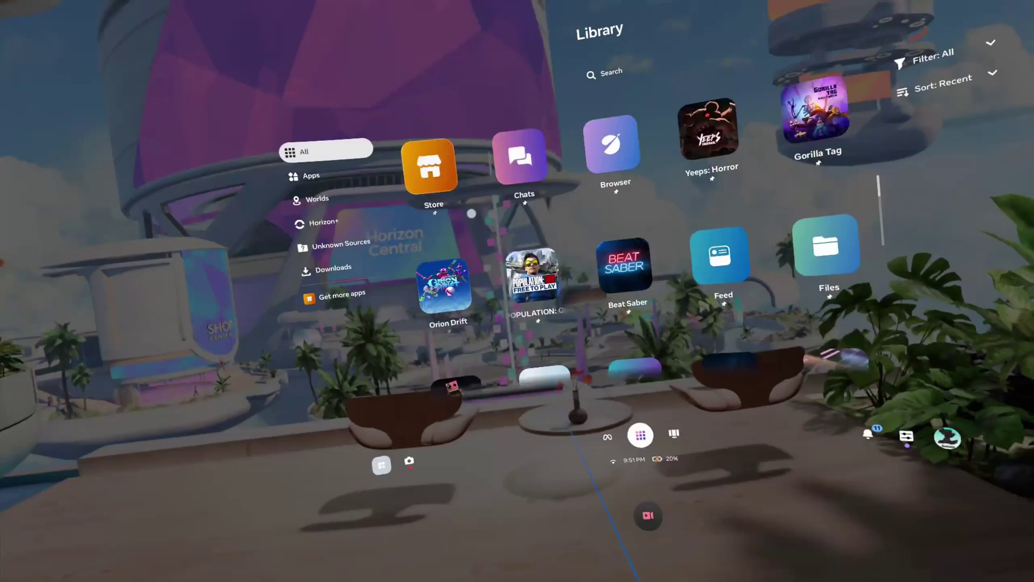
click(430, 167)
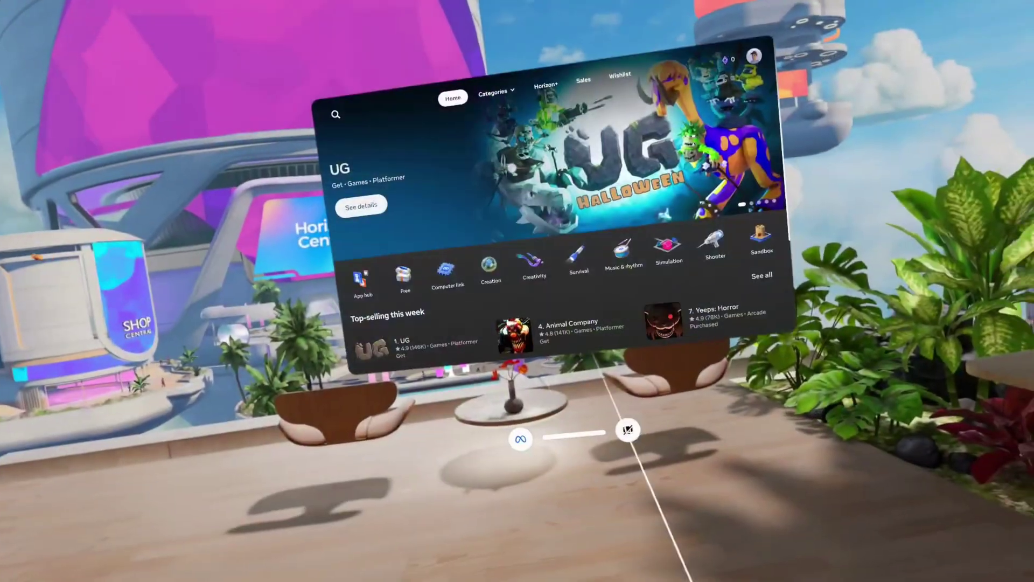
Step: Search the Store for 'Mobile vr' and open the Mobile VR Station page to download it
click(375, 127)
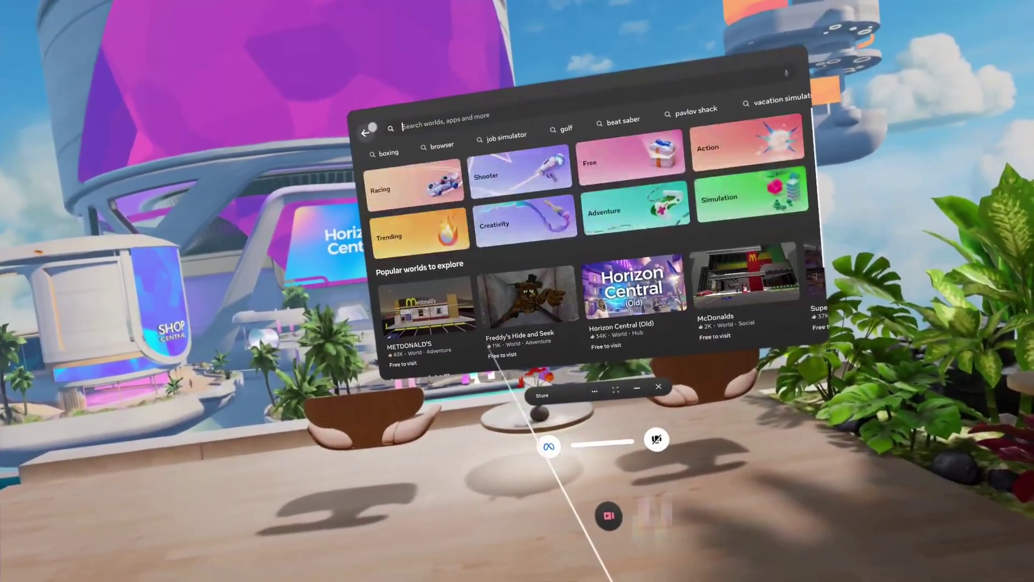
text(M)
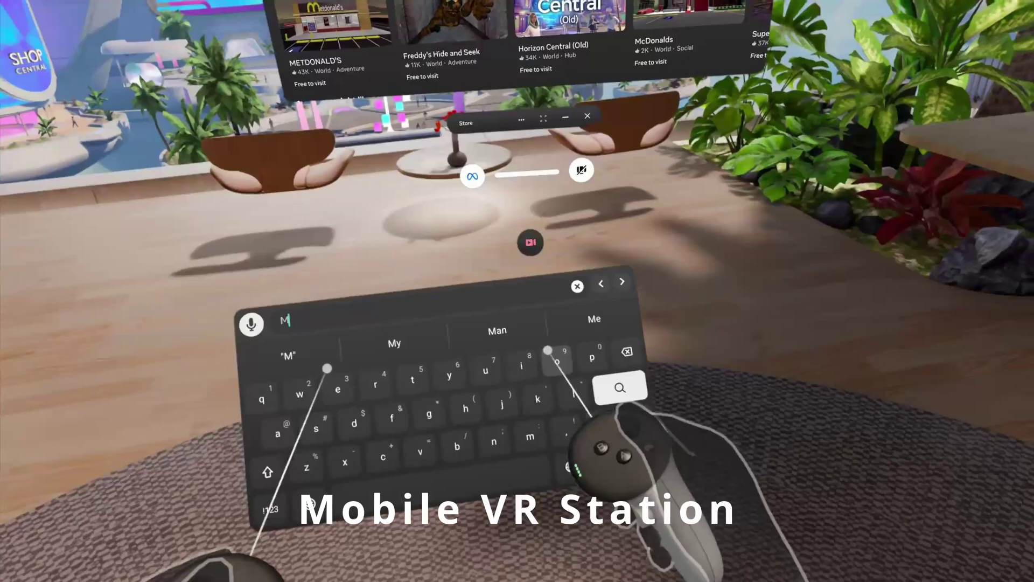
text(ob)
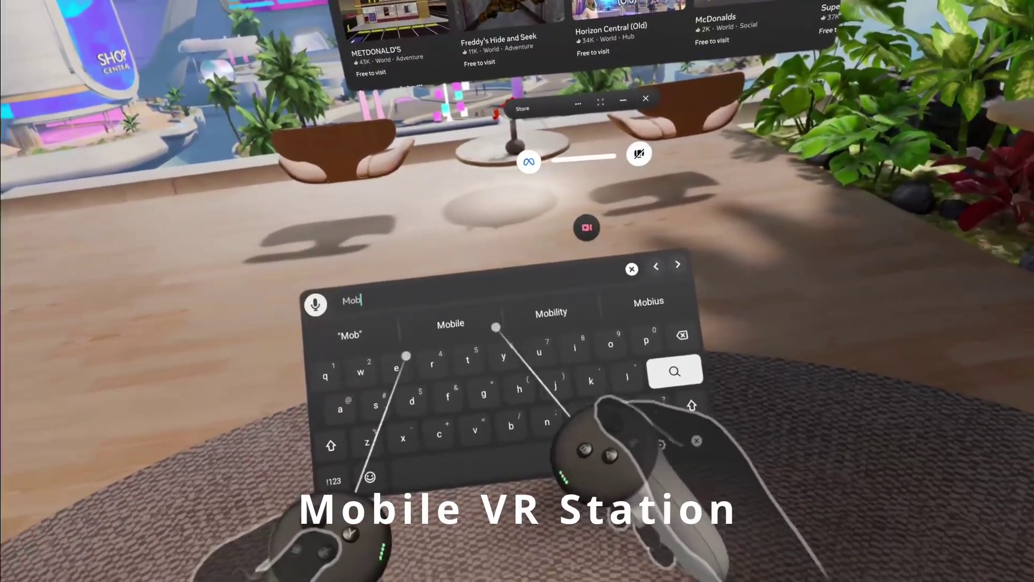
text(ile vr)
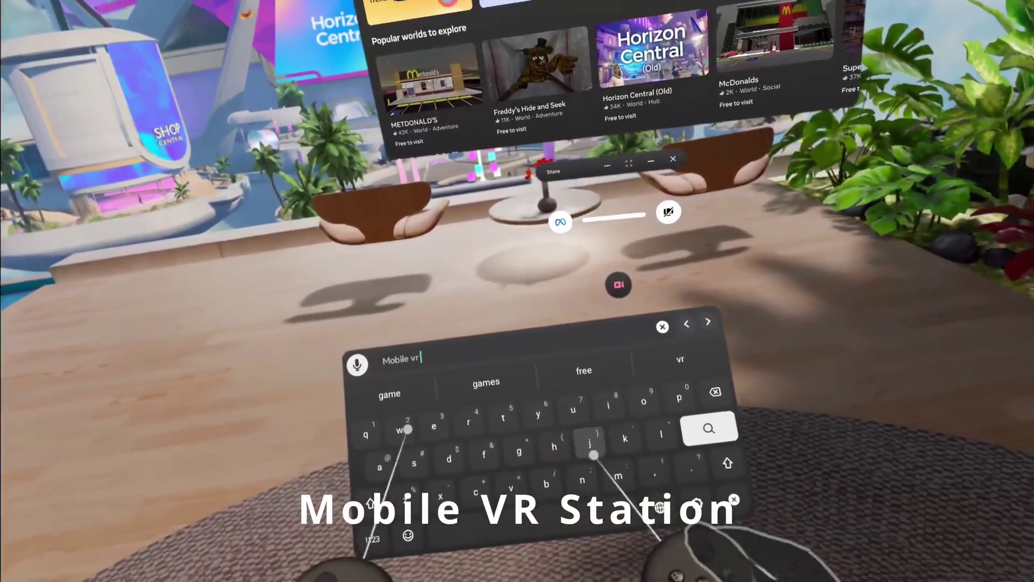
click(460, 135)
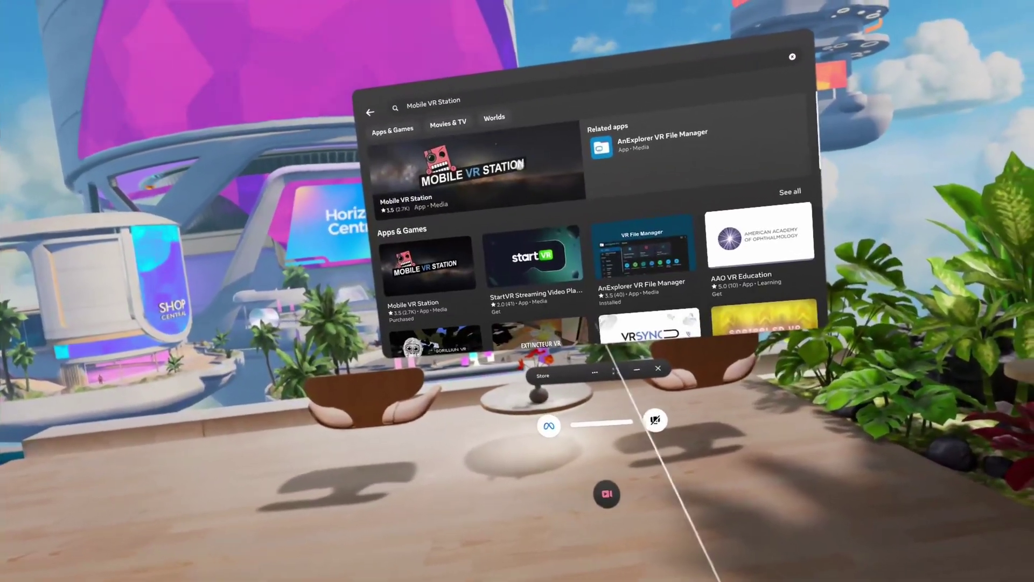
click(520, 165)
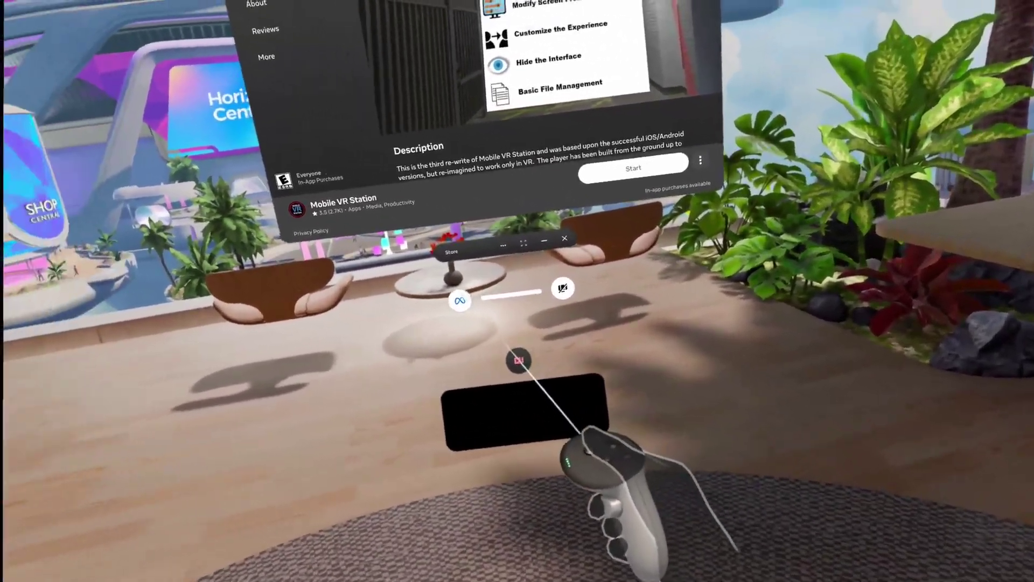
key(super)
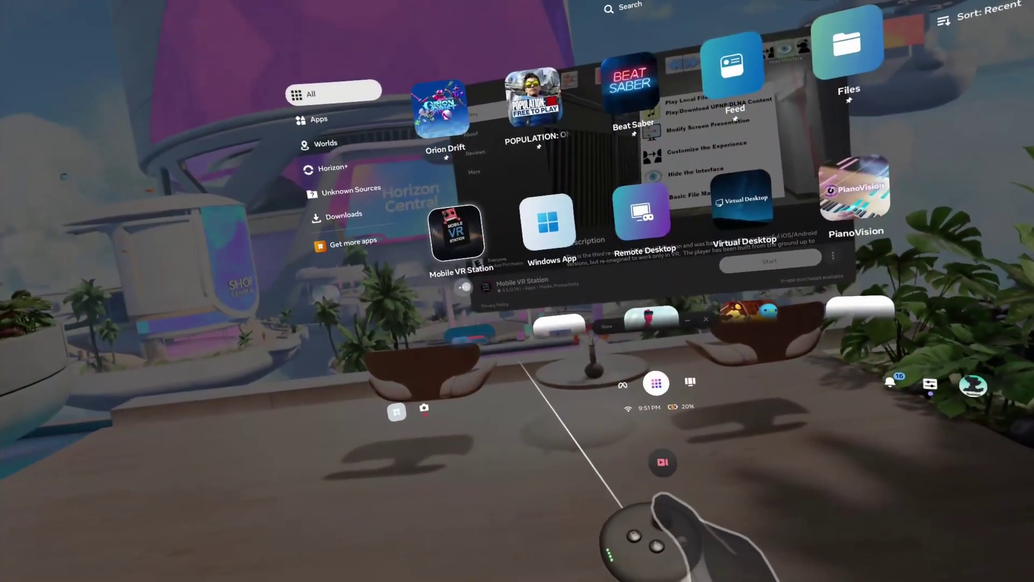
Step: Switch Mobile VR Station's release channel to Old Oculus Version and confirm
click(460, 293)
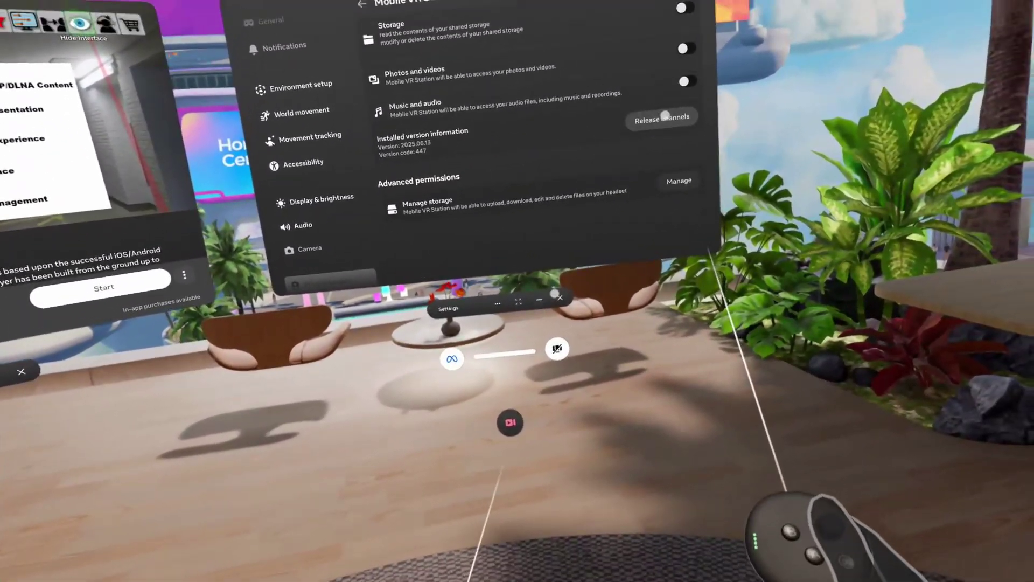
click(967, 131)
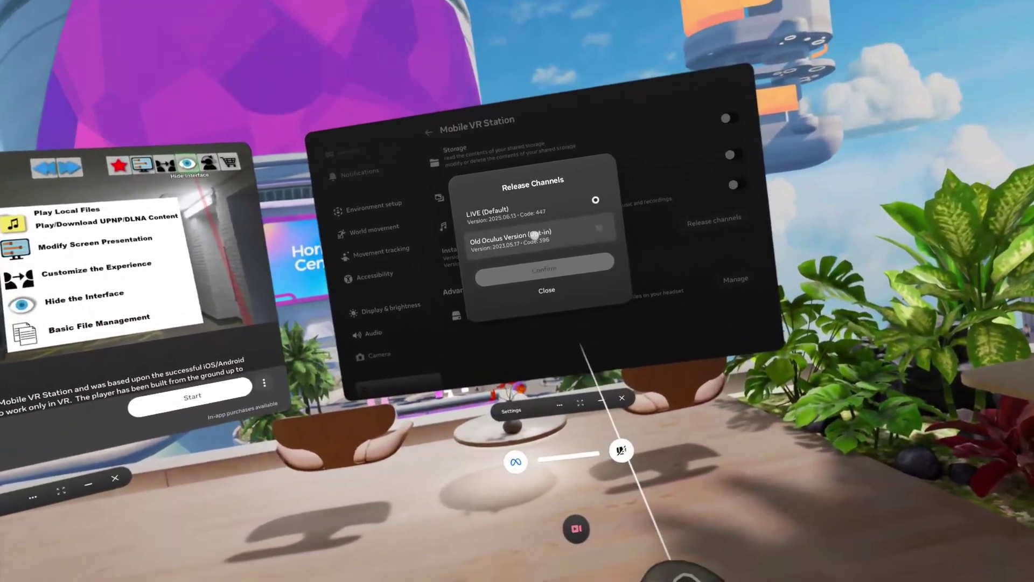
click(425, 194)
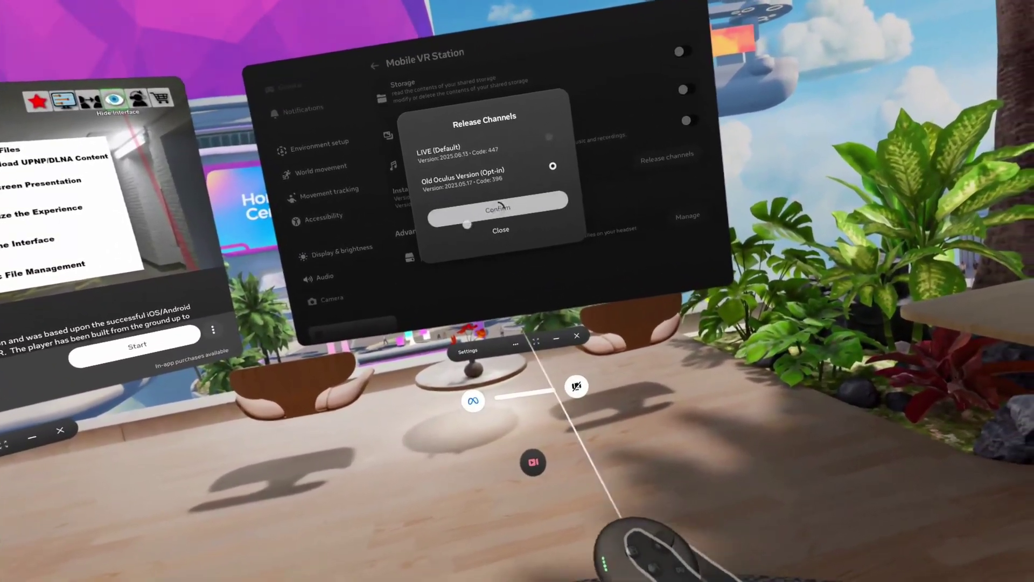
click(523, 208)
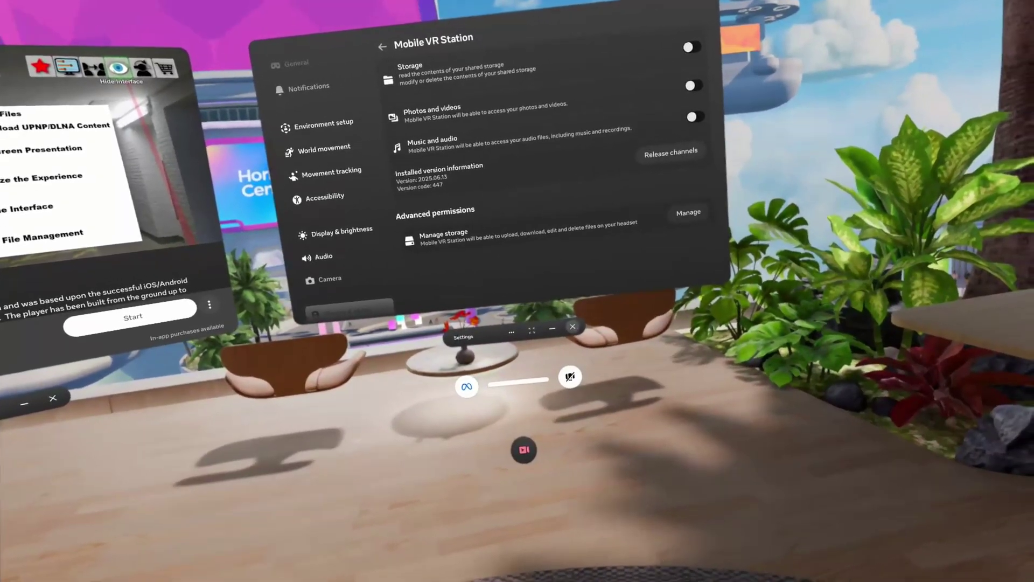
Step: Close the app settings and return to the library to start Mobile VR Station
click(579, 344)
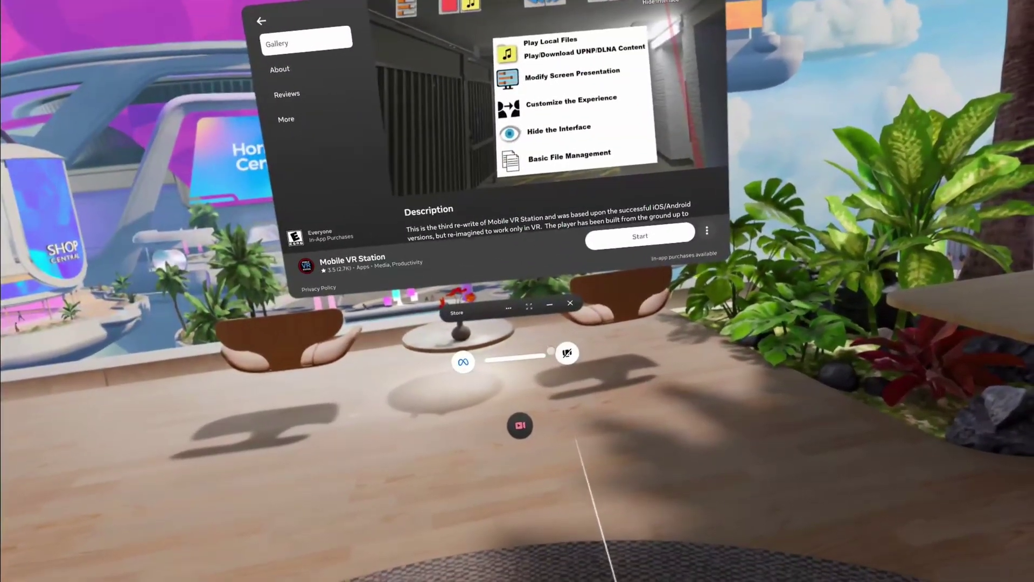
key(super)
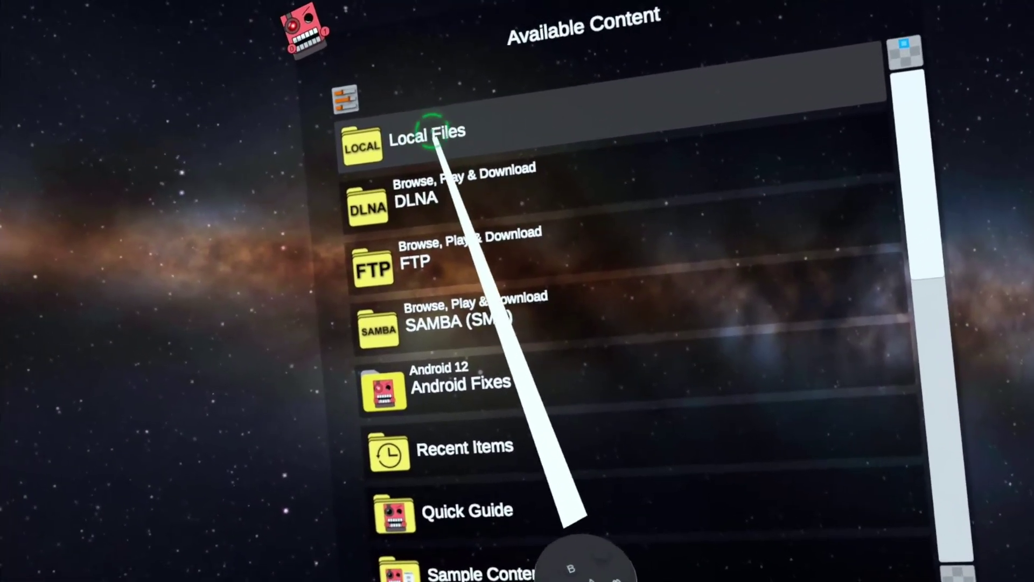
Step: In Mobile VR Station, browse Local Files > All Folders > Android > data
click(430, 131)
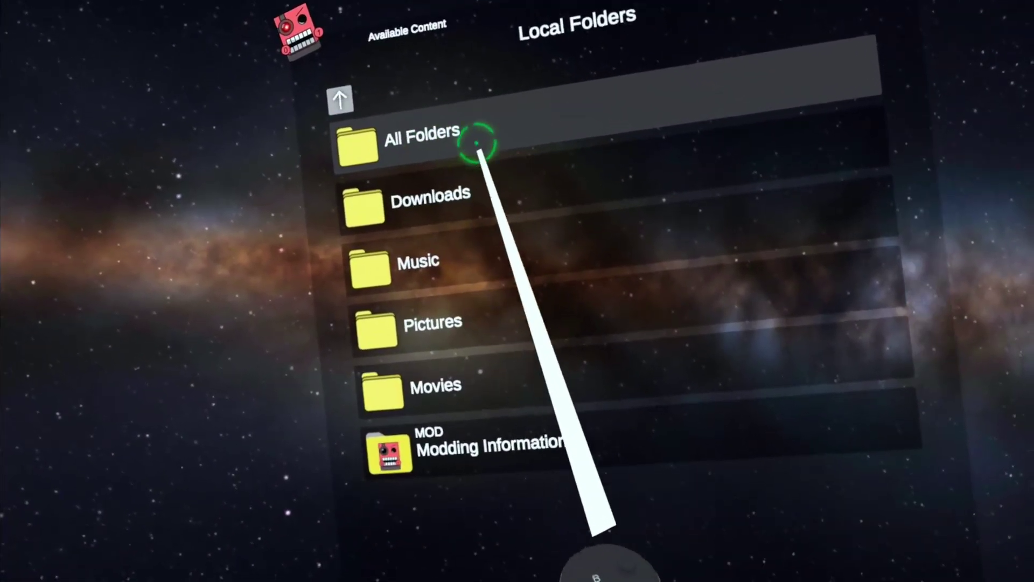
click(479, 118)
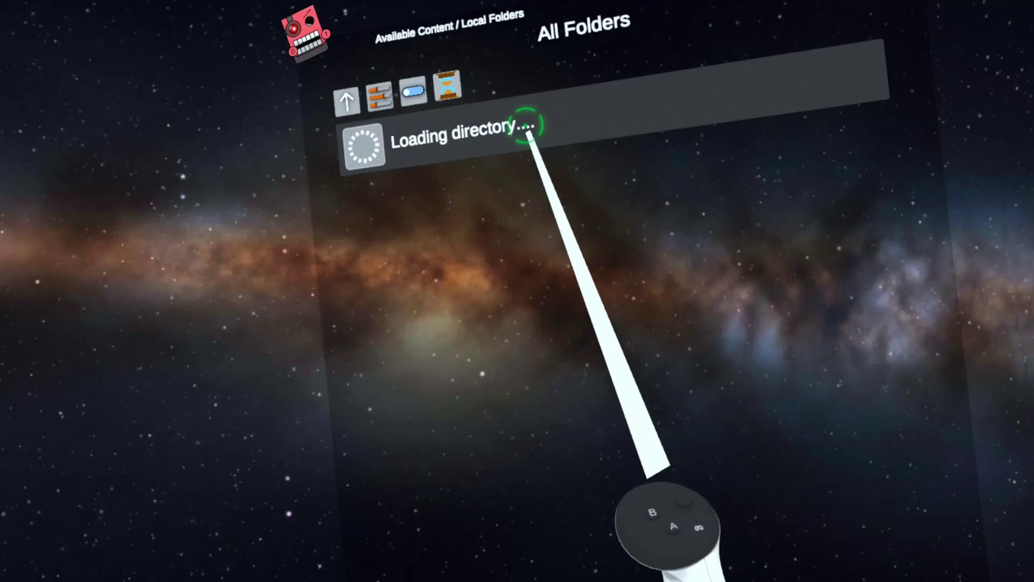
click(379, 204)
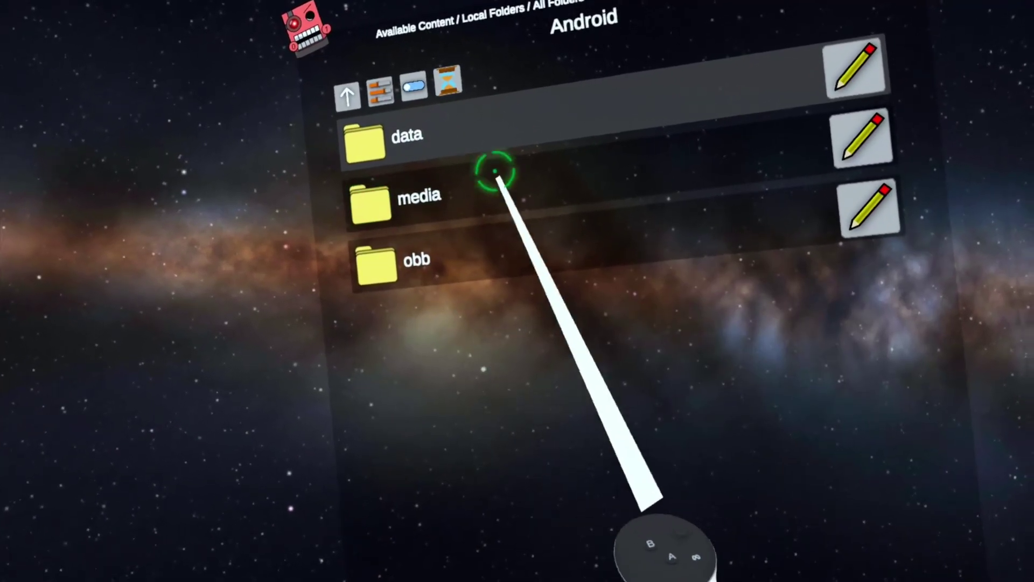
click(379, 166)
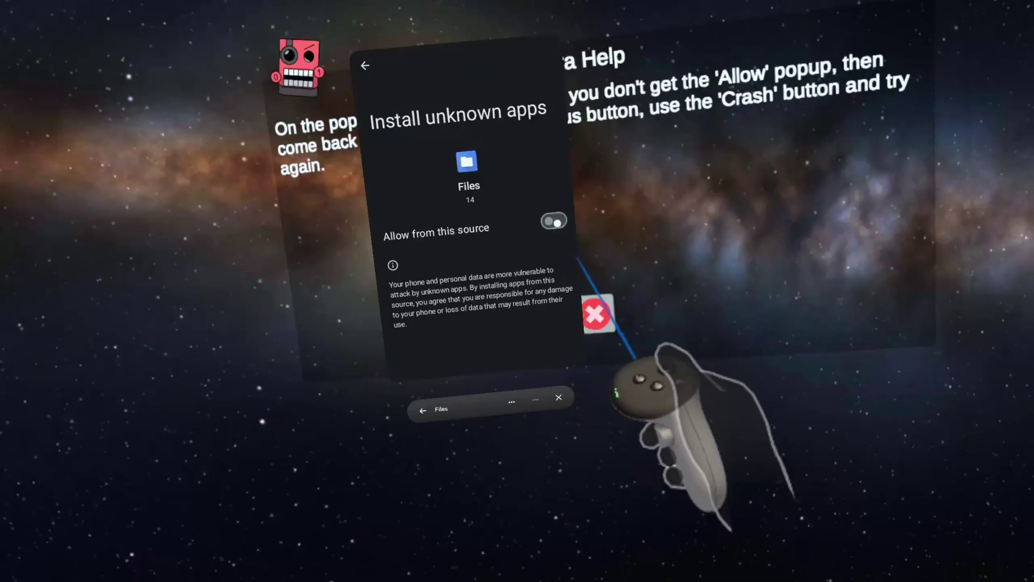
Step: Allow Files to install unknown apps, then install Cx File Explorer and MBF Launcher
click(517, 217)
click(539, 242)
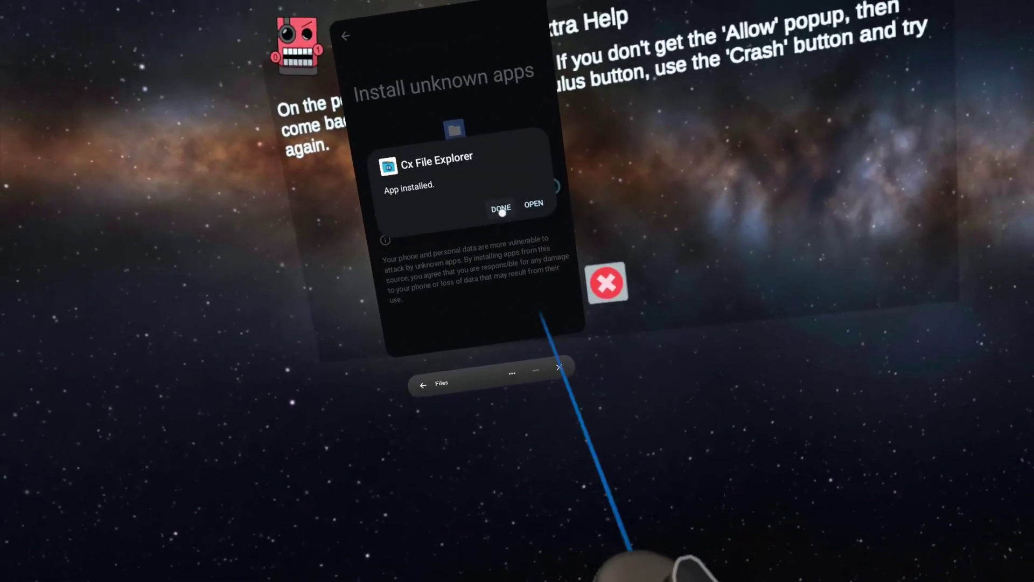
click(501, 210)
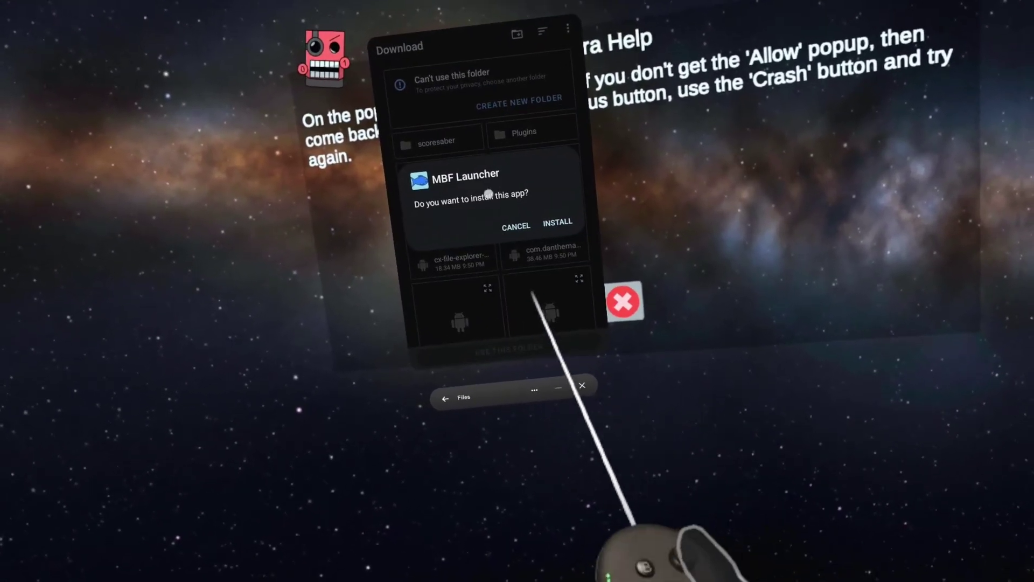
click(541, 217)
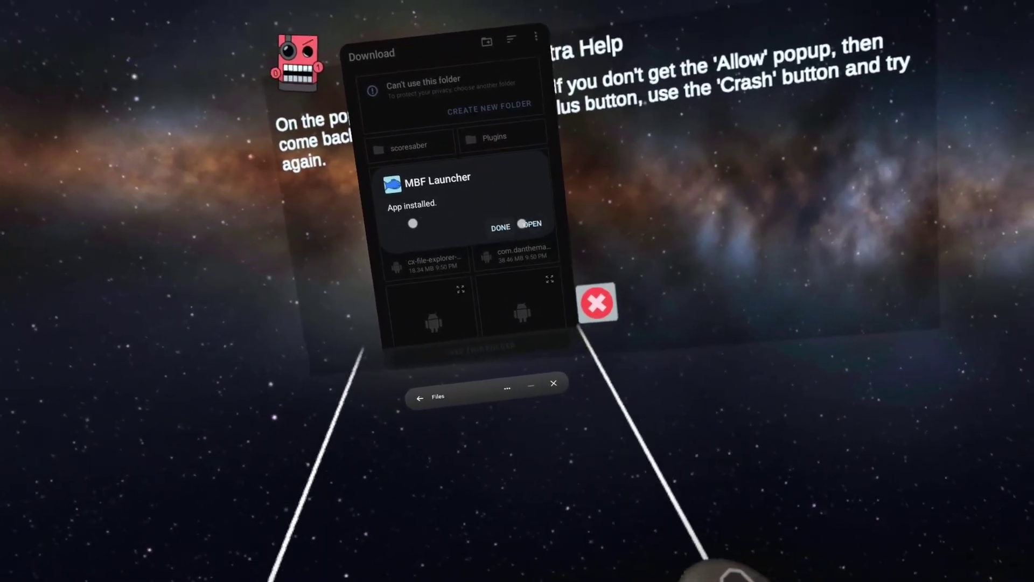
click(491, 228)
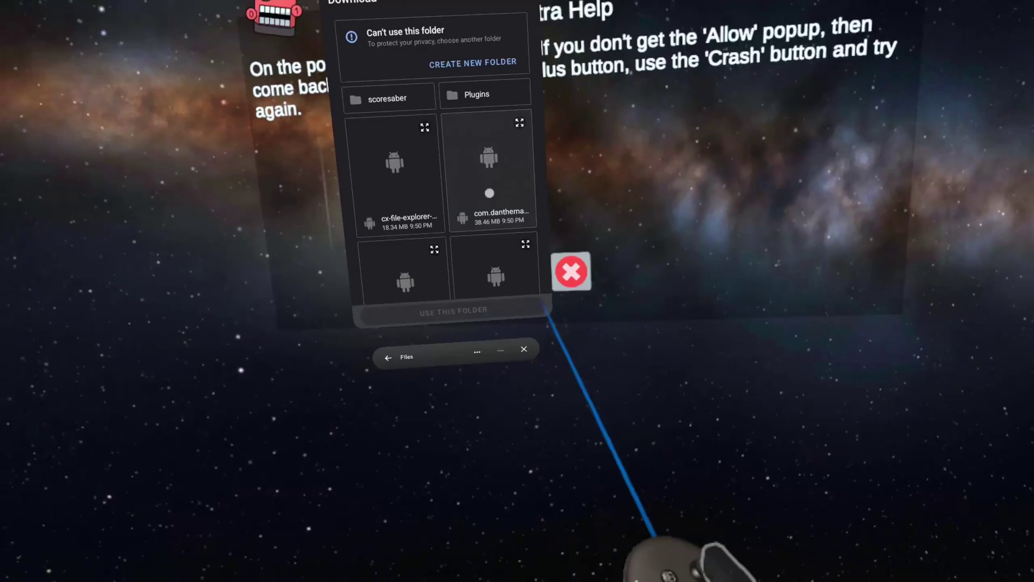
Step: Install DevTools Opener, decline its update prompt, and close the Files window
scroll(502, 206, down, 3)
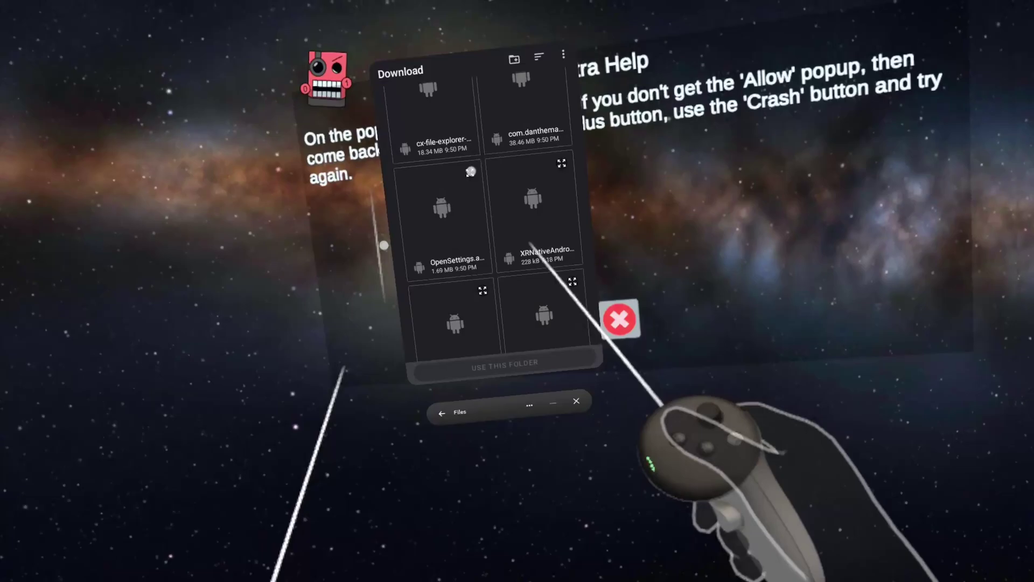
click(530, 245)
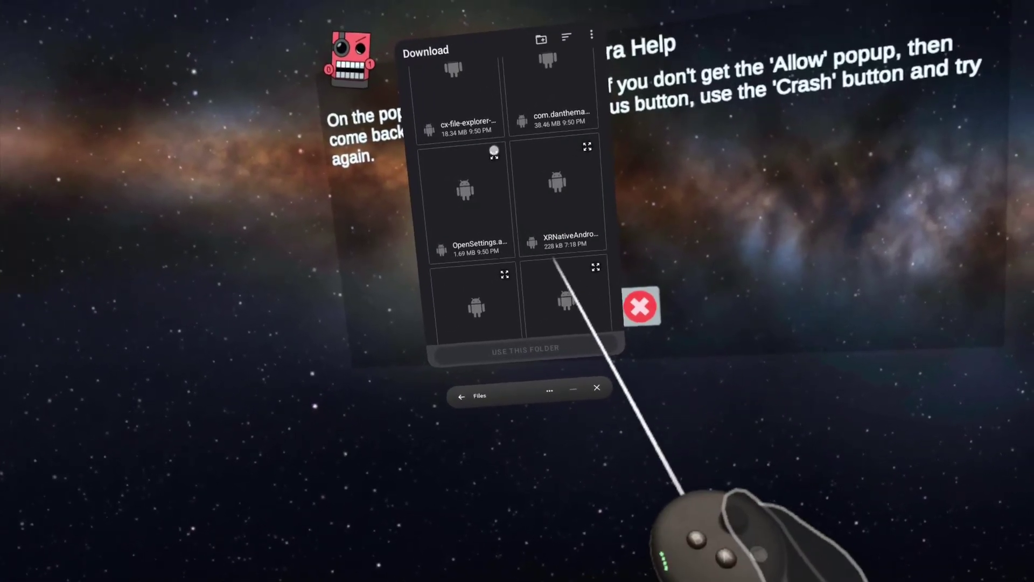
click(574, 228)
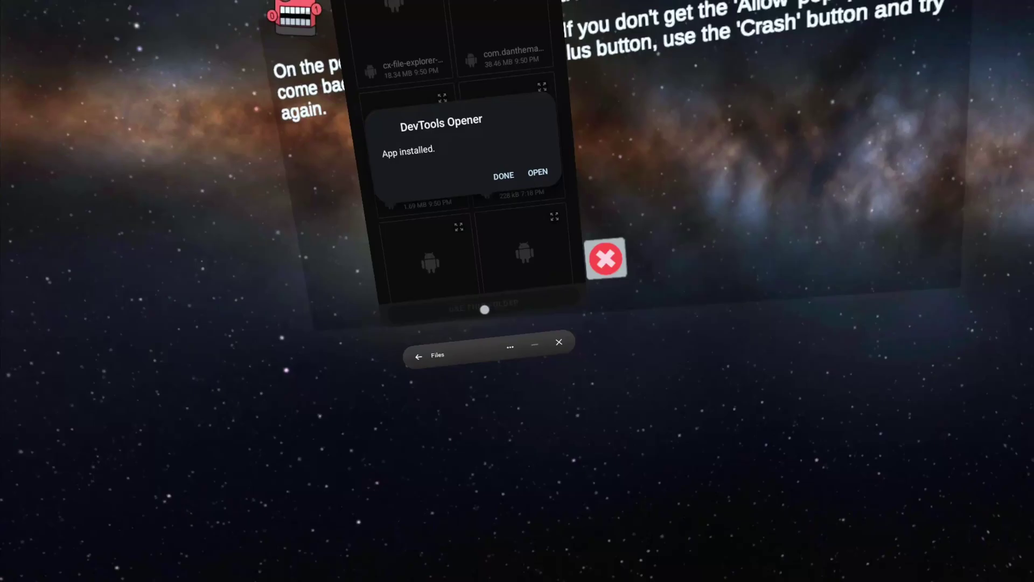
click(505, 180)
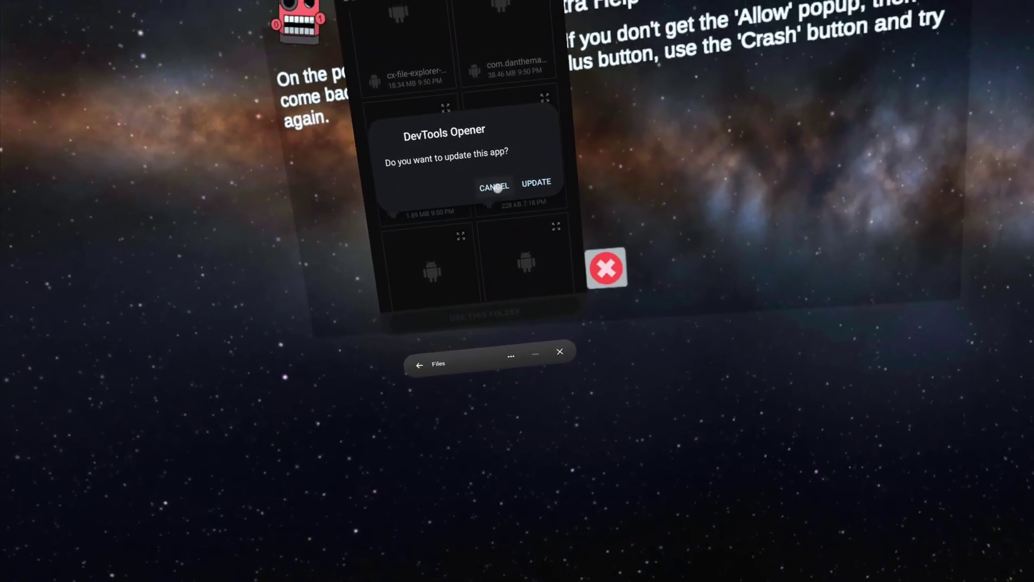
click(492, 182)
click(501, 314)
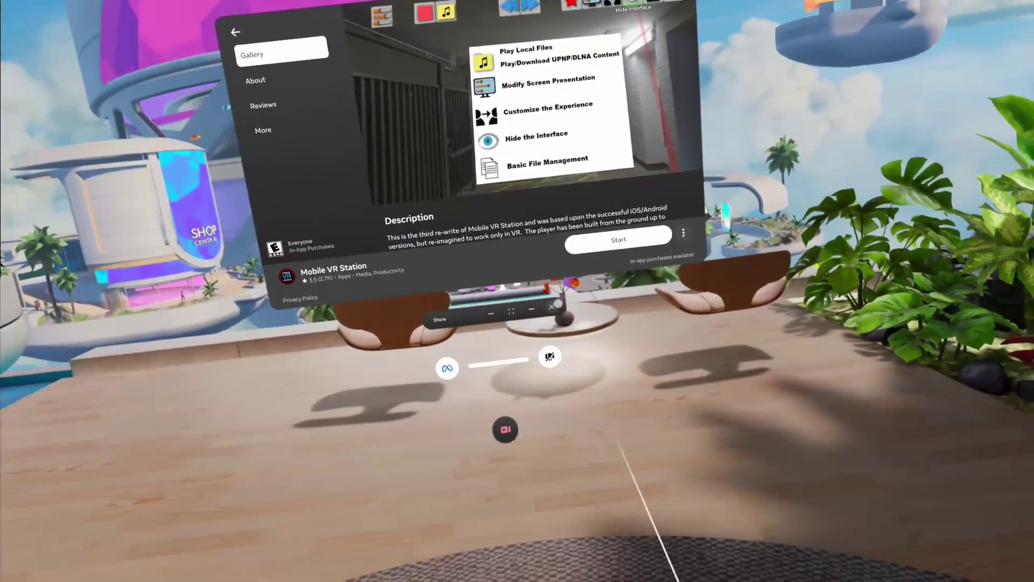
Step: Close the Store and launch MBF Launcher from the library's Unknown Sources apps
click(588, 323)
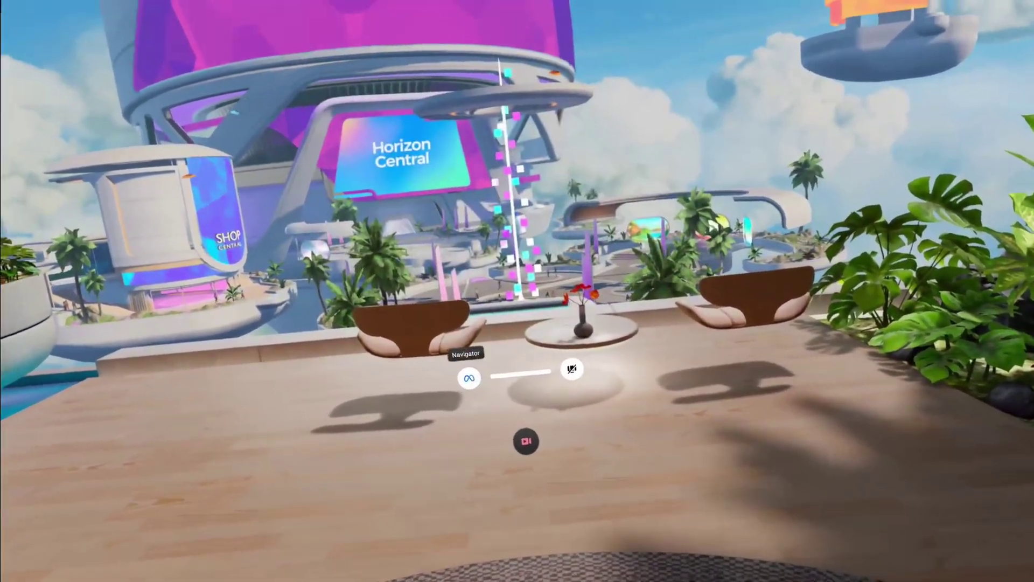
click(471, 377)
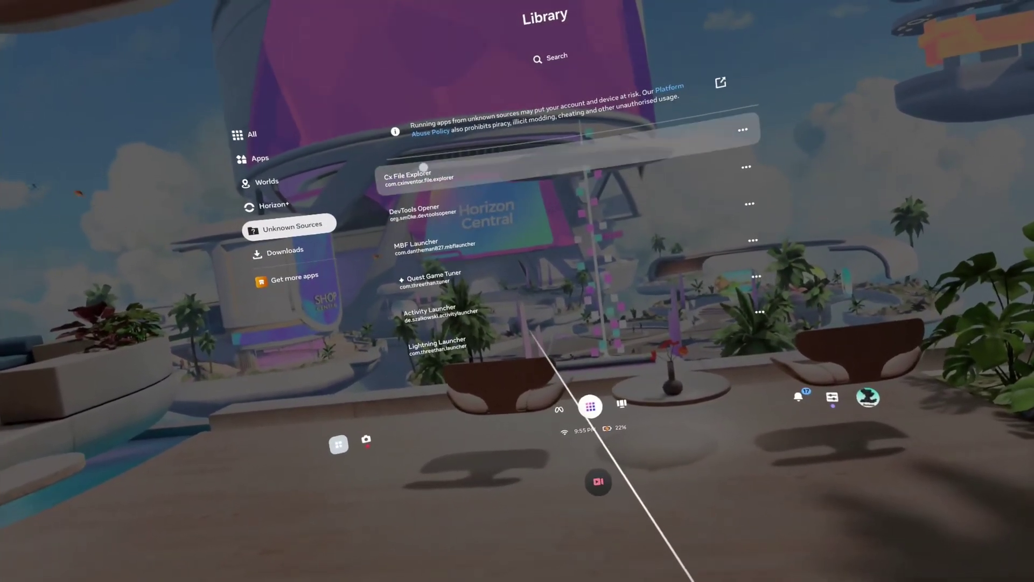
key(super)
key(super)
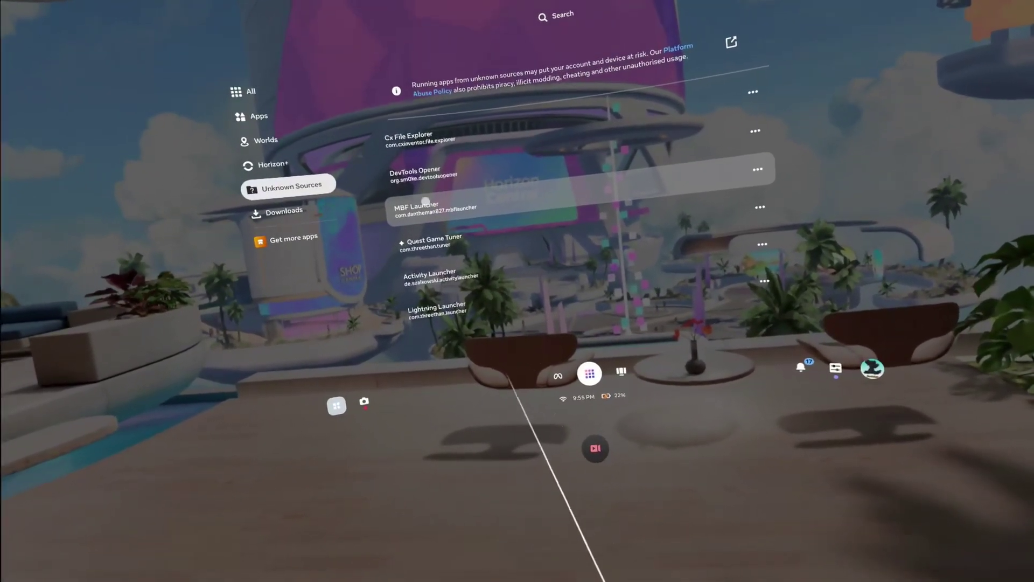
click(427, 197)
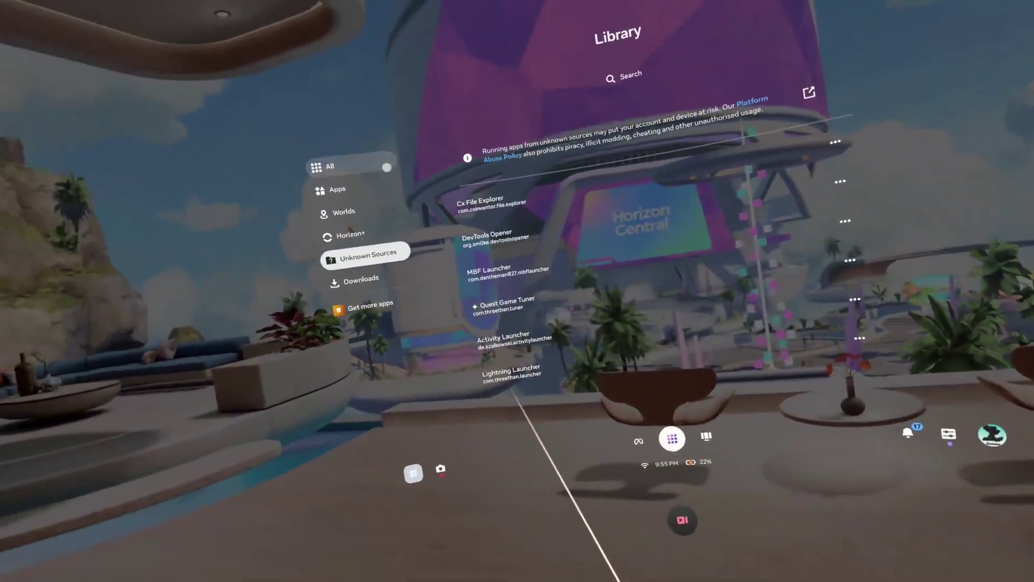
Step: Show all library apps and uninstall Beat Saber through its Remove option
click(381, 166)
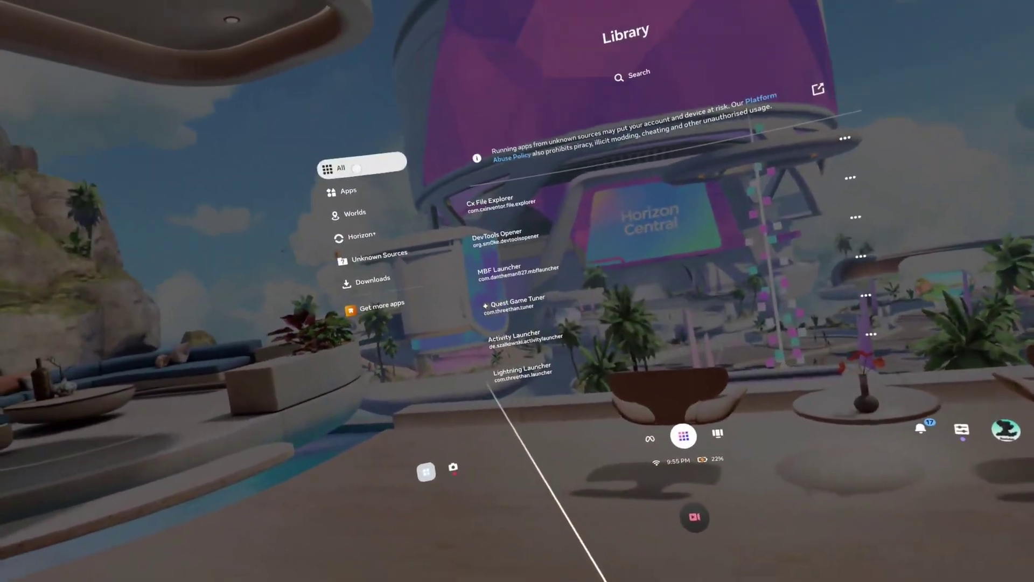
scroll(533, 213, up, 3)
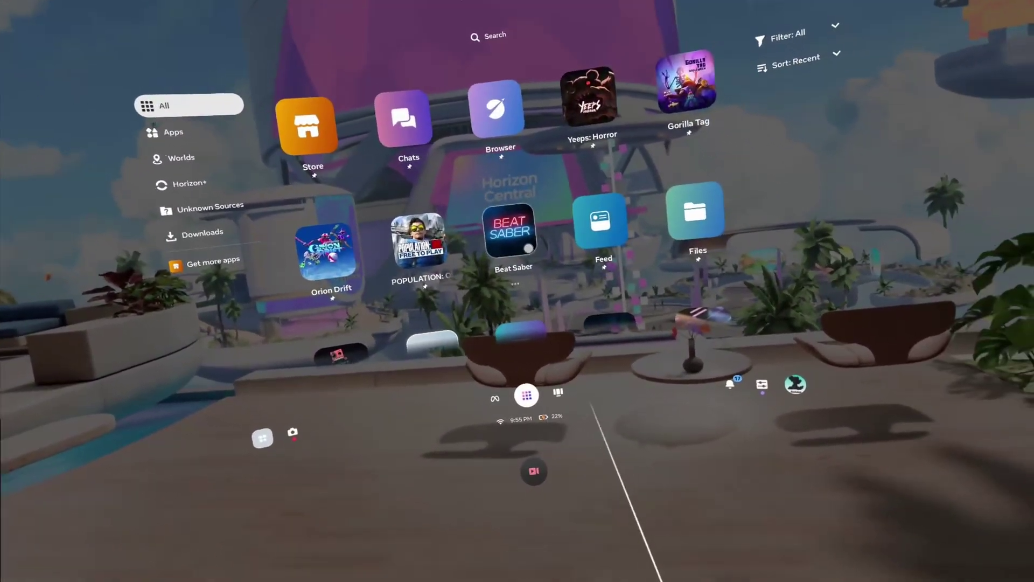
click(504, 279)
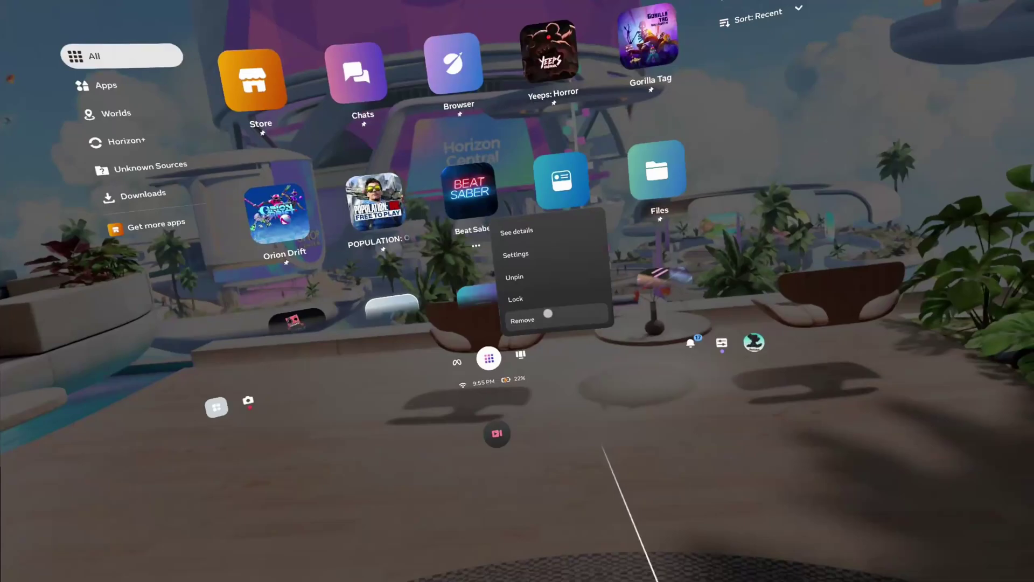
click(503, 301)
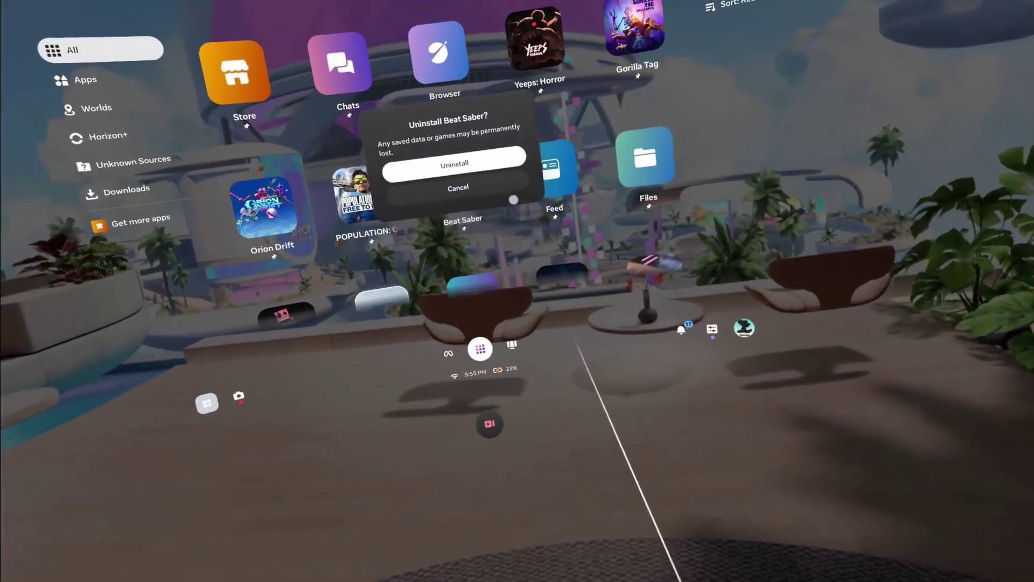
click(462, 186)
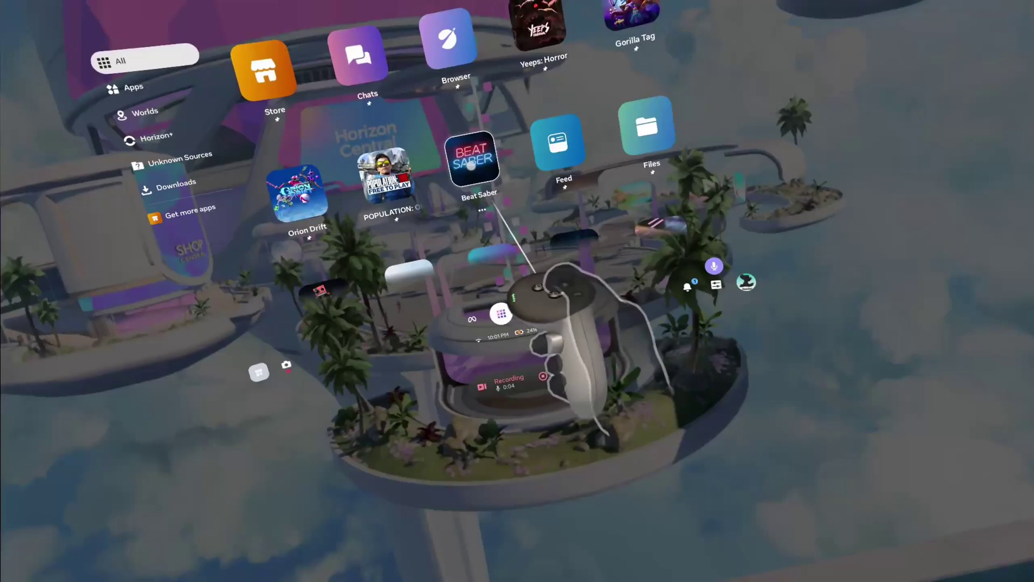
Step: Launch MBF Launcher from Unknown Sources, then launch DevTools Opener from the library
mouse_move(519, 212)
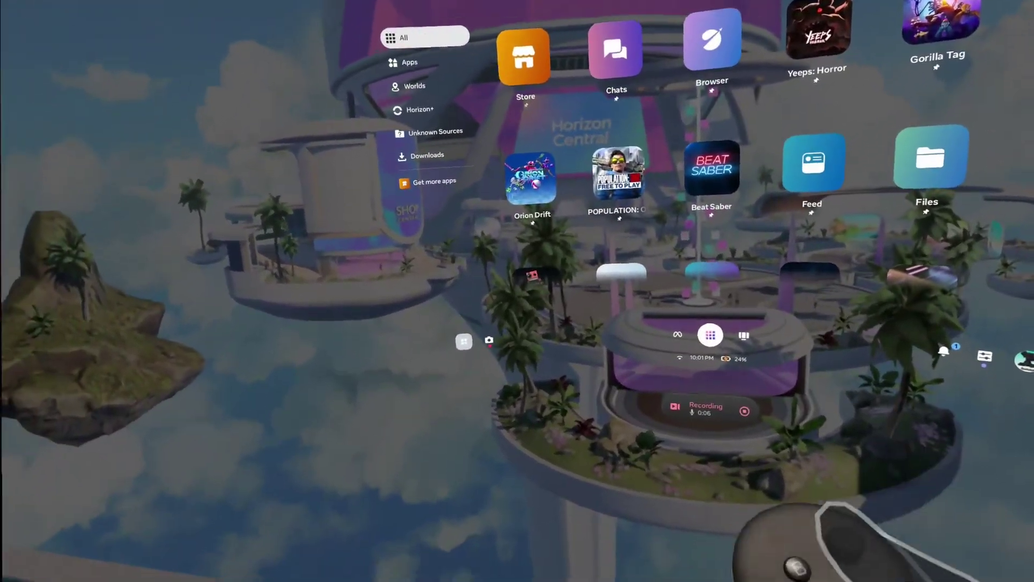
click(430, 129)
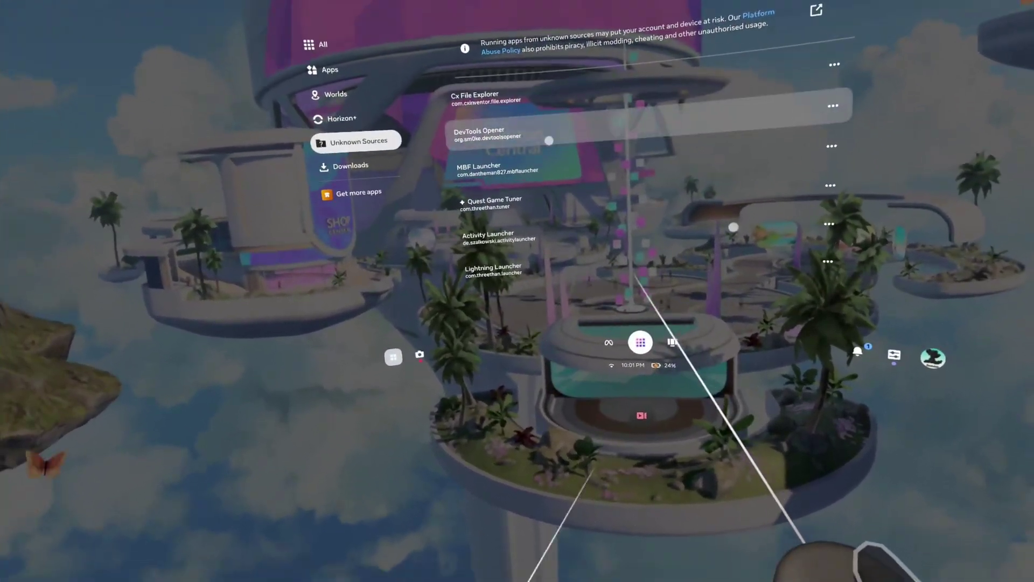
click(529, 132)
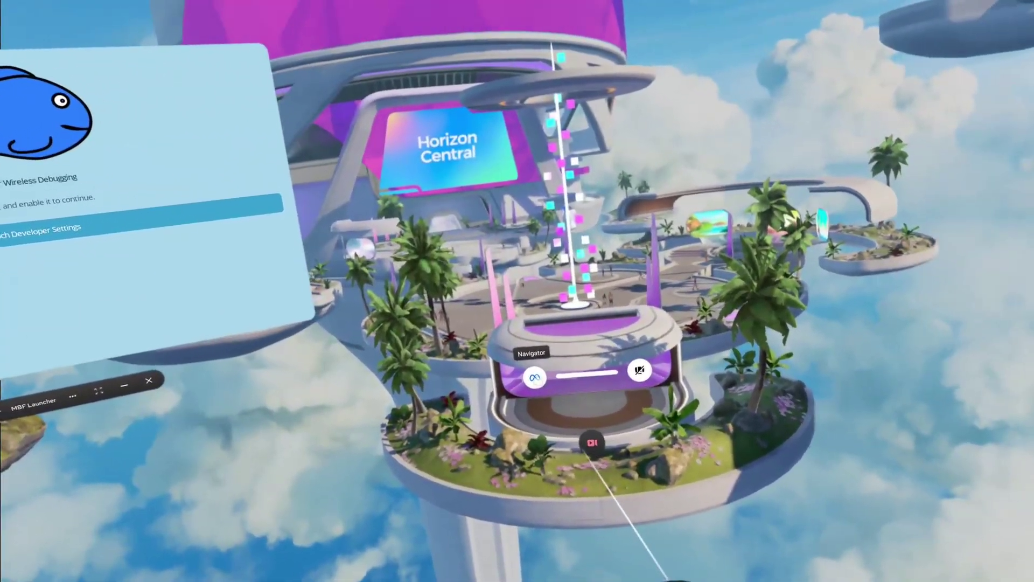
click(611, 392)
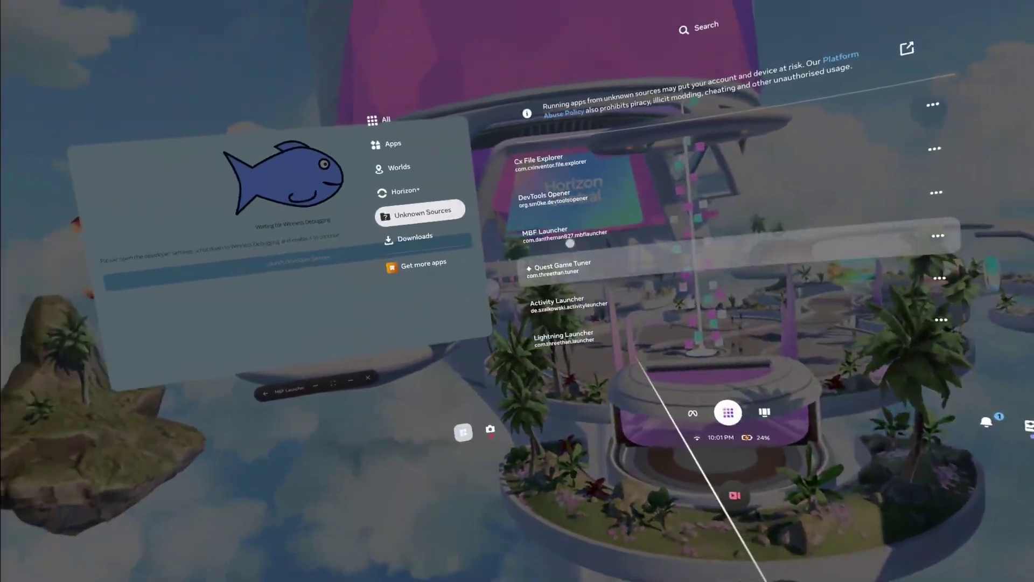
click(574, 187)
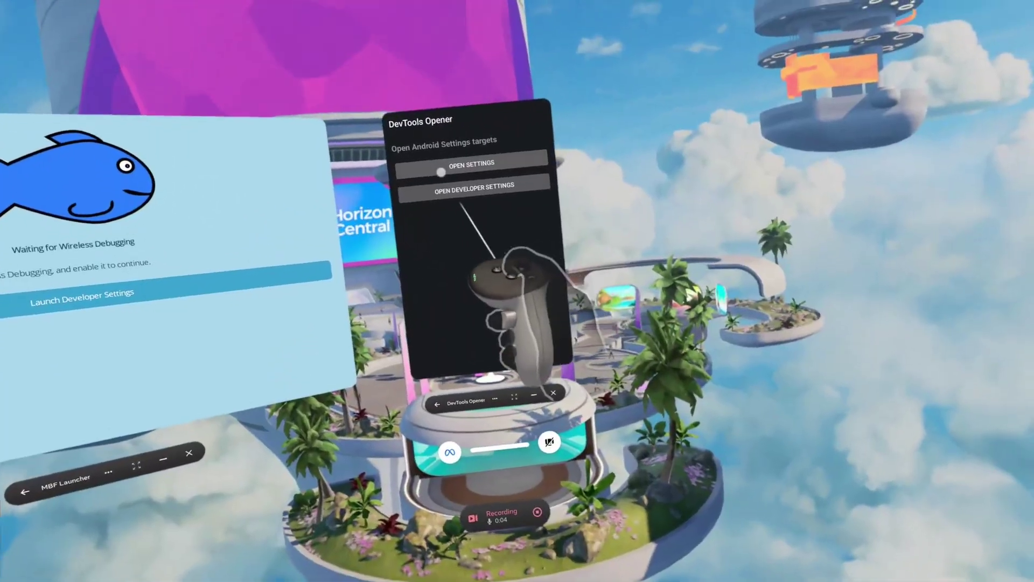
click(441, 172)
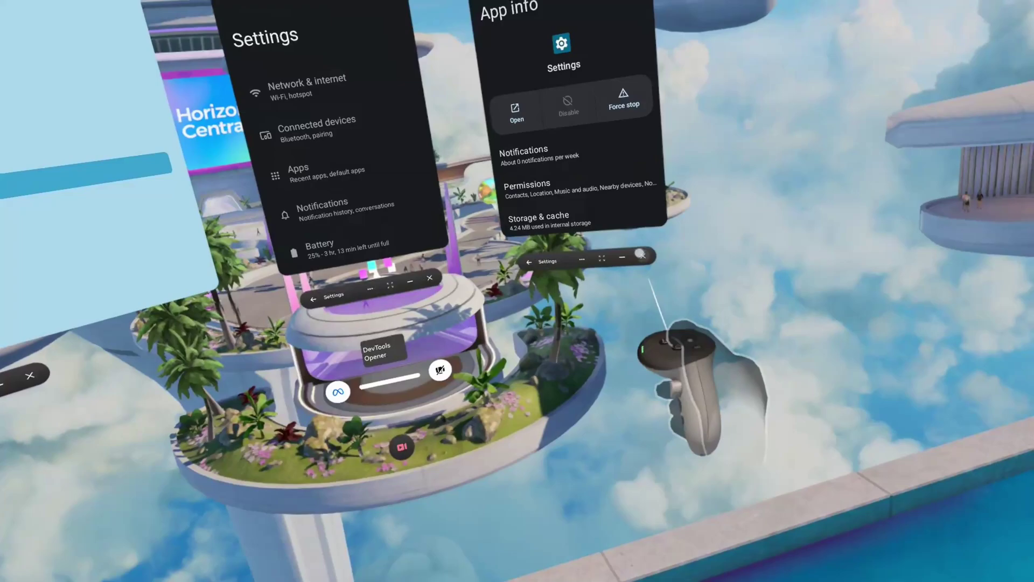
click(633, 256)
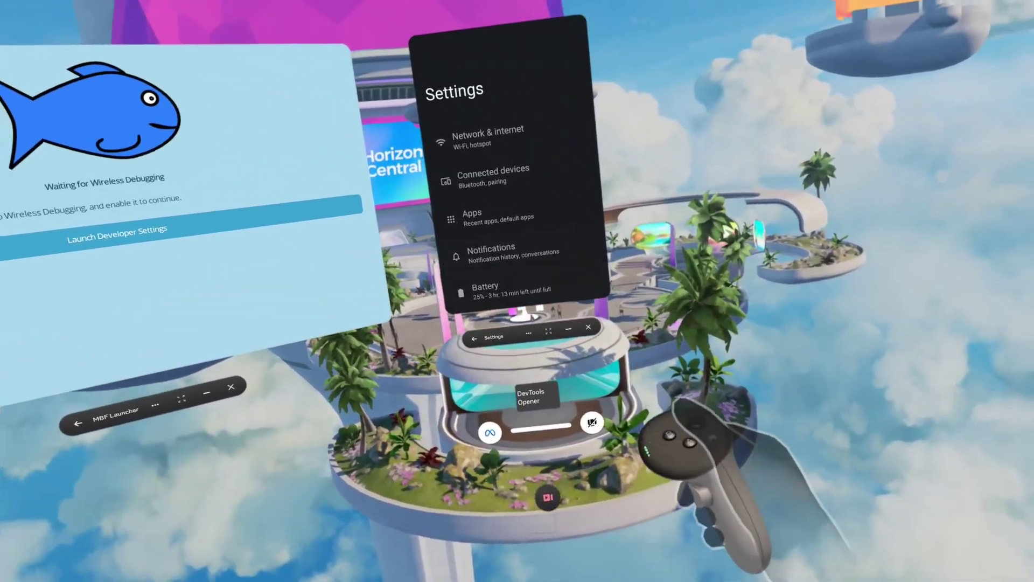
scroll(586, 229, down, 10)
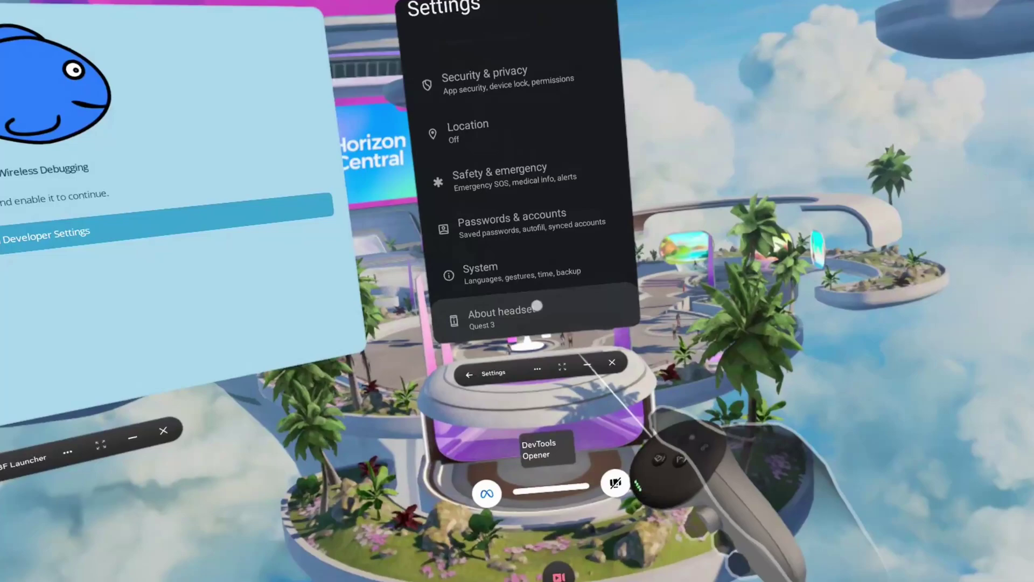
click(537, 305)
scroll(517, 259, down, 5)
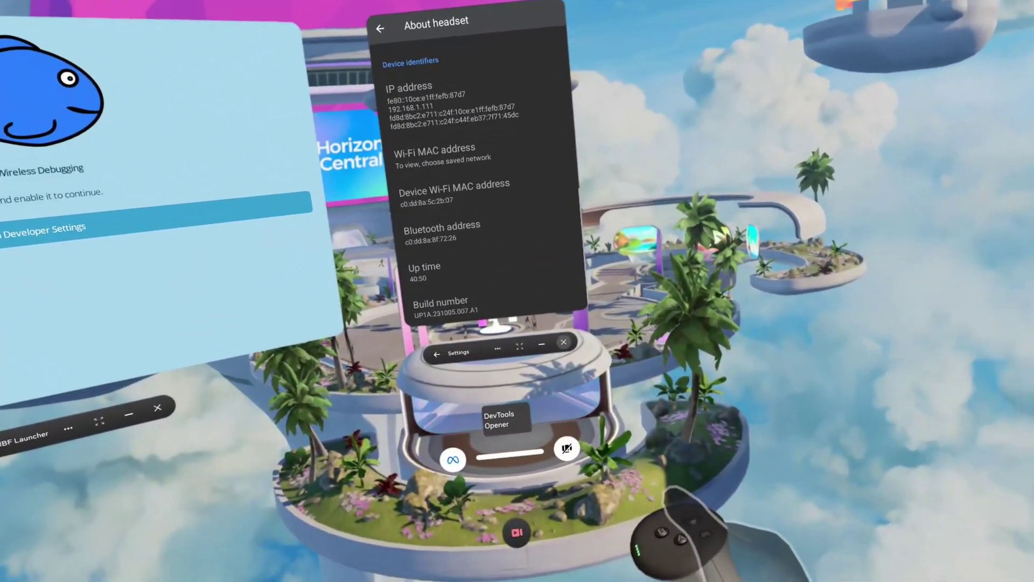
click(563, 342)
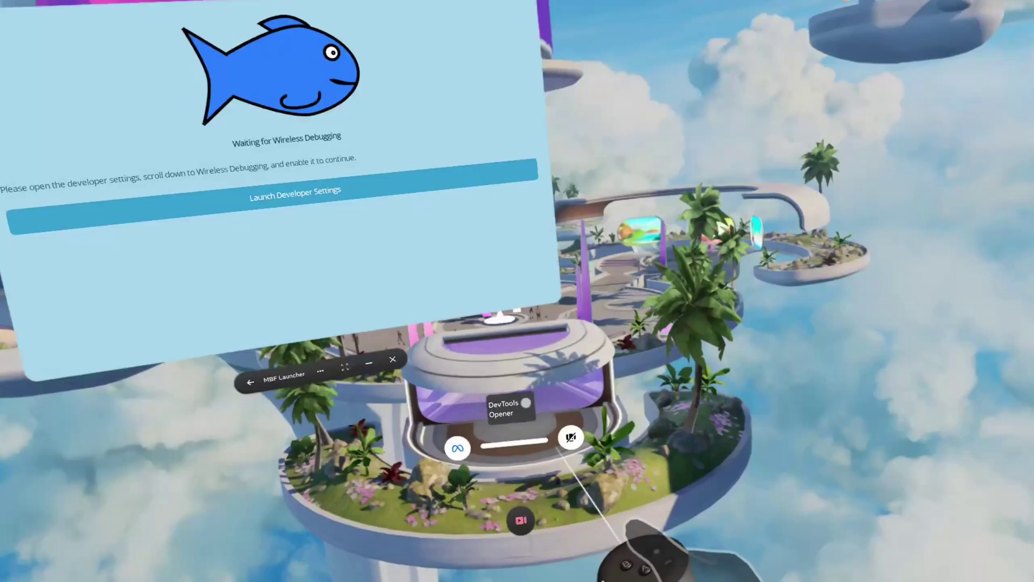
click(501, 353)
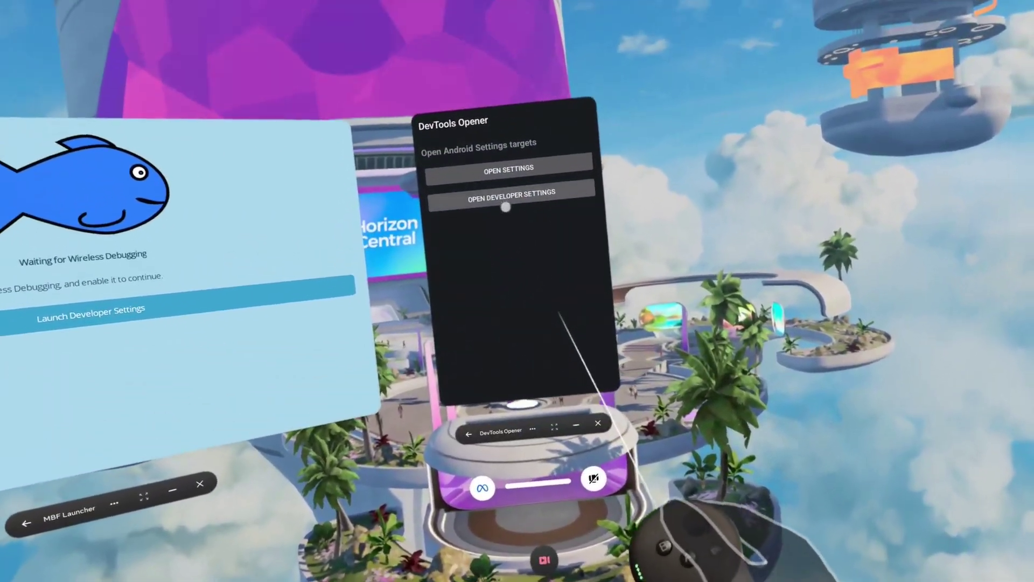
Step: Open Android Developer options and scroll down to Wireless debugging
click(555, 143)
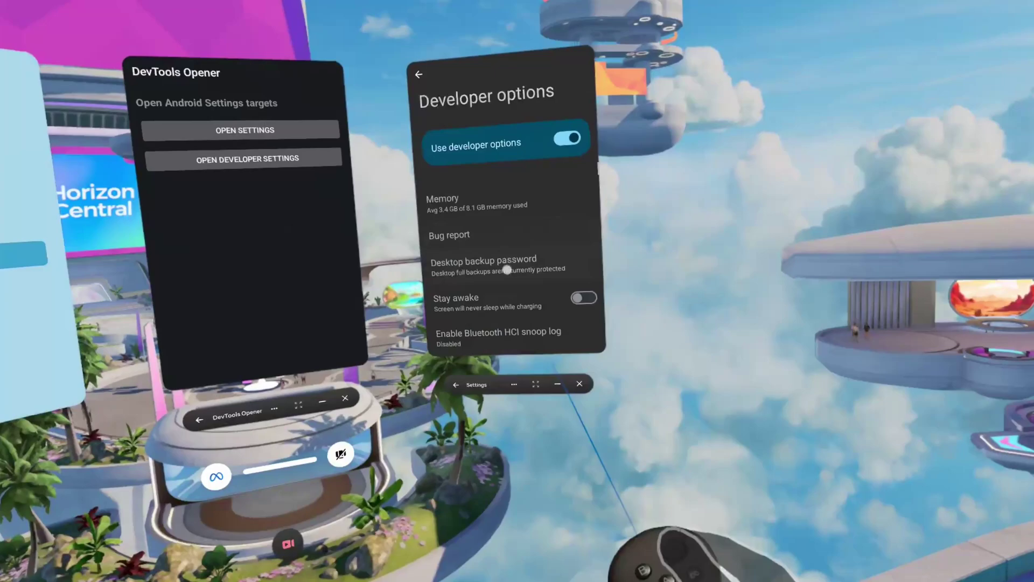
scroll(488, 246, down, 10)
scroll(509, 232, down, 4)
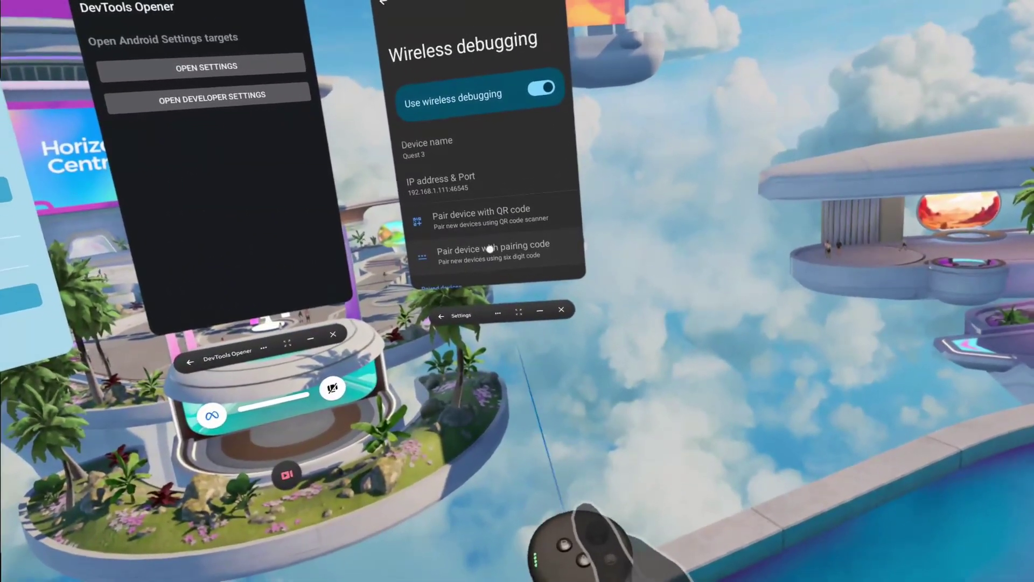
Step: Get a wireless debugging pairing code, enter it in MBF Launcher's Pairing Code field, then close Settings
click(490, 248)
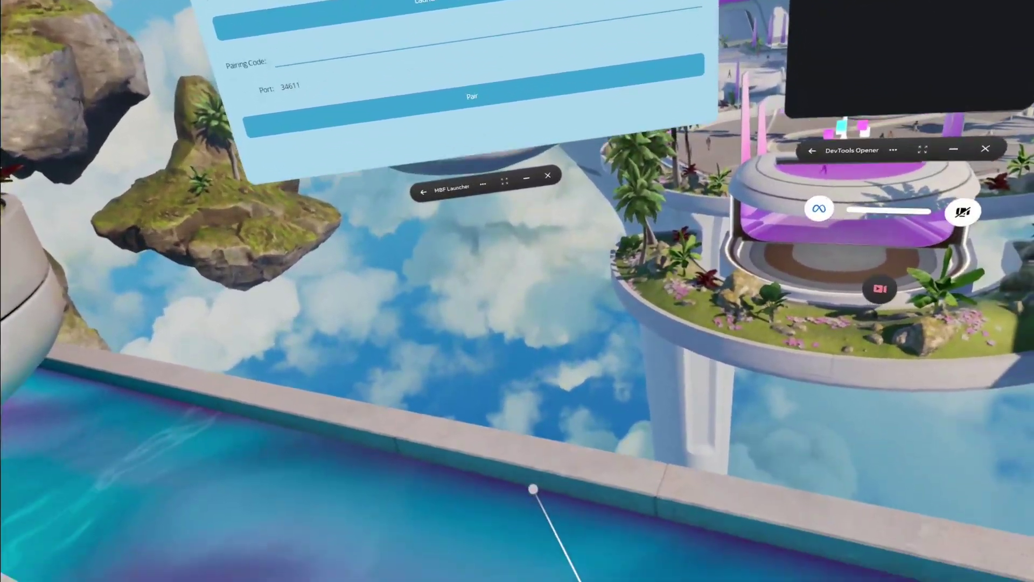
click(319, 52)
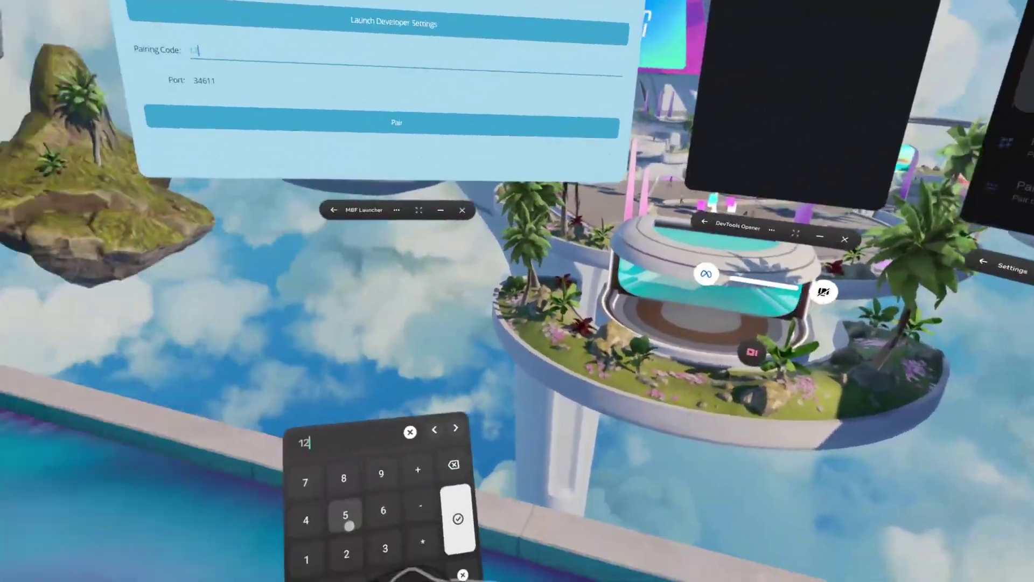
text(12)
click(348, 518)
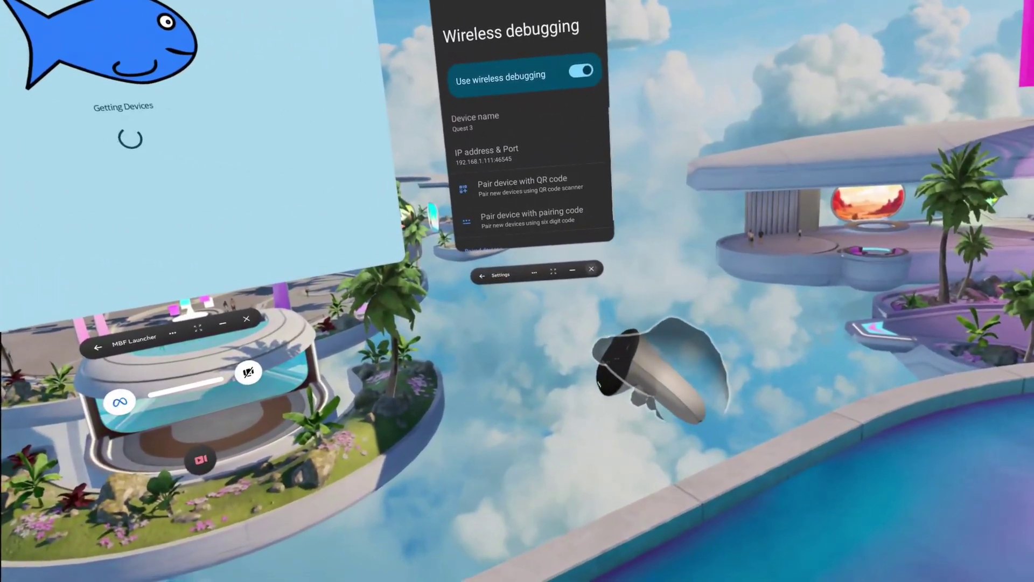
click(591, 269)
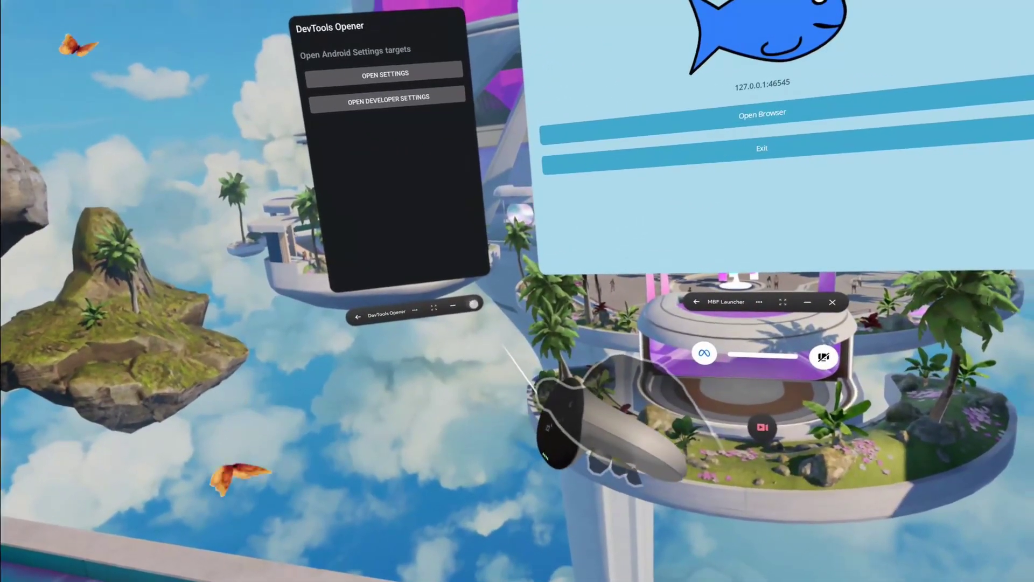
Step: Close the DevTools Opener window so MBF Launcher can finish patching Beat Saber
click(473, 304)
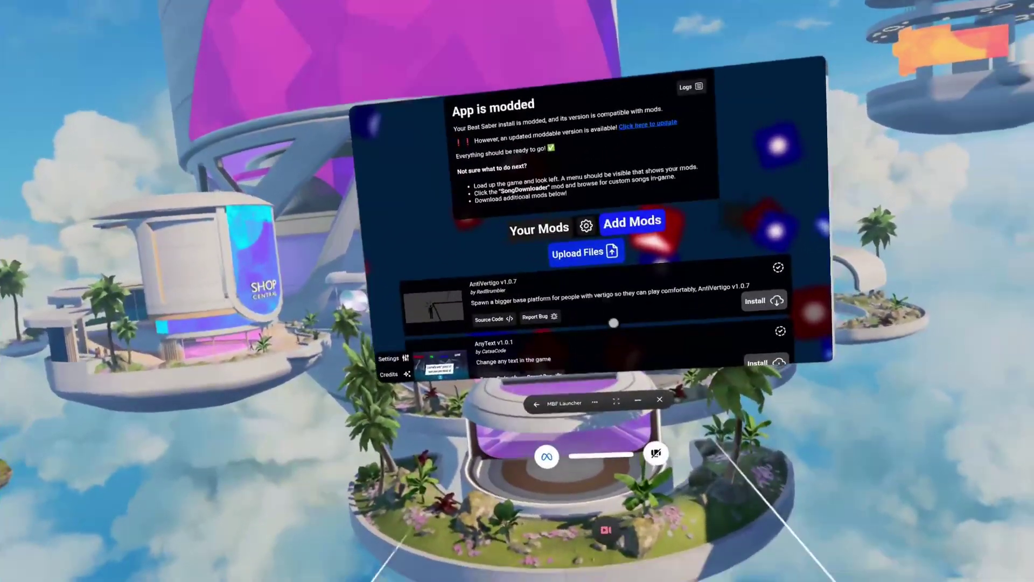
Step: Tick BetterHaptics, Chroma, Clock Mod and HitScoreVisualizer in the Add Mods list
scroll(613, 322, down, 5)
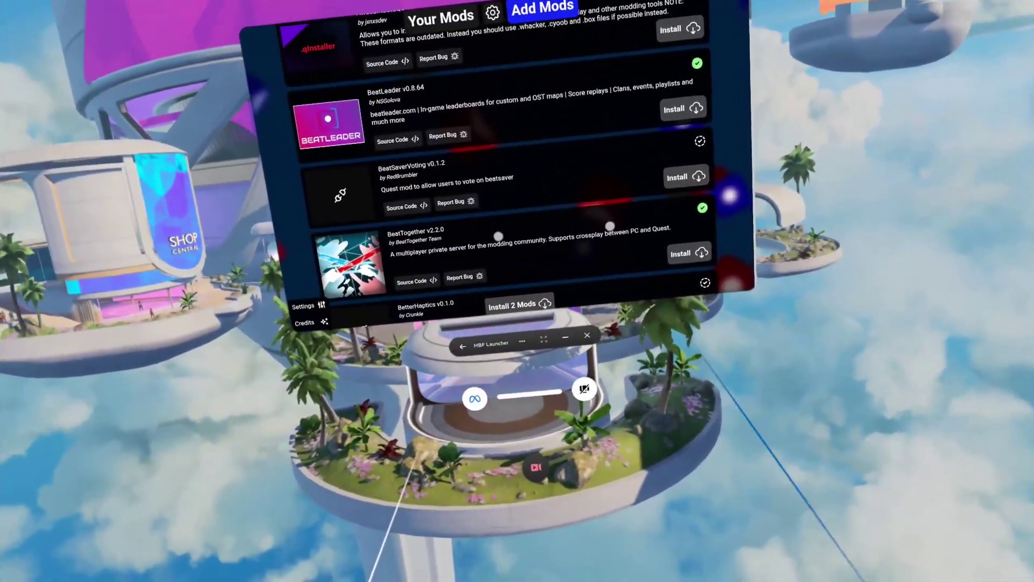
scroll(575, 268, down, 3)
click(613, 258)
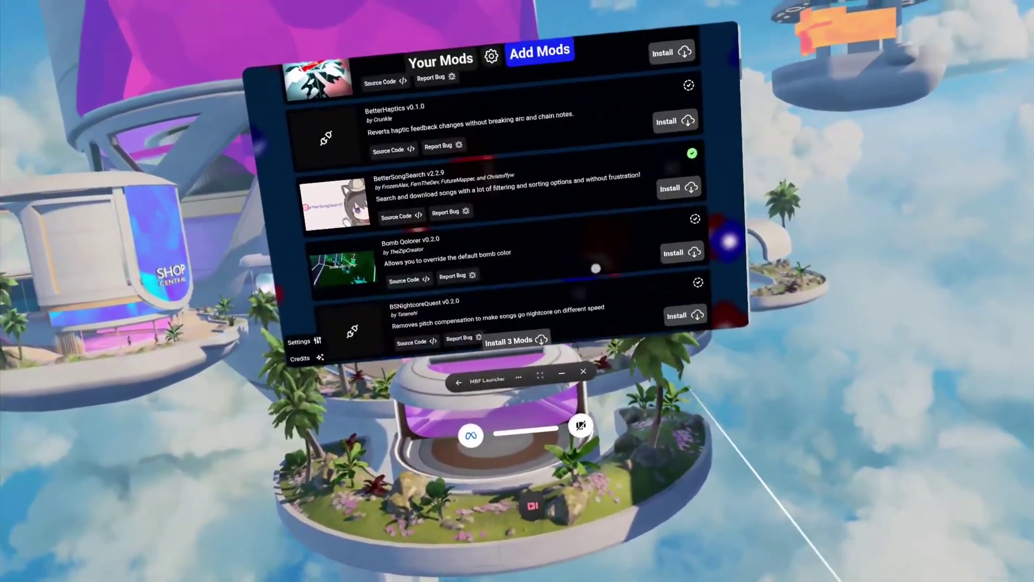
scroll(596, 268, down, 5)
click(593, 167)
scroll(625, 228, down, 1)
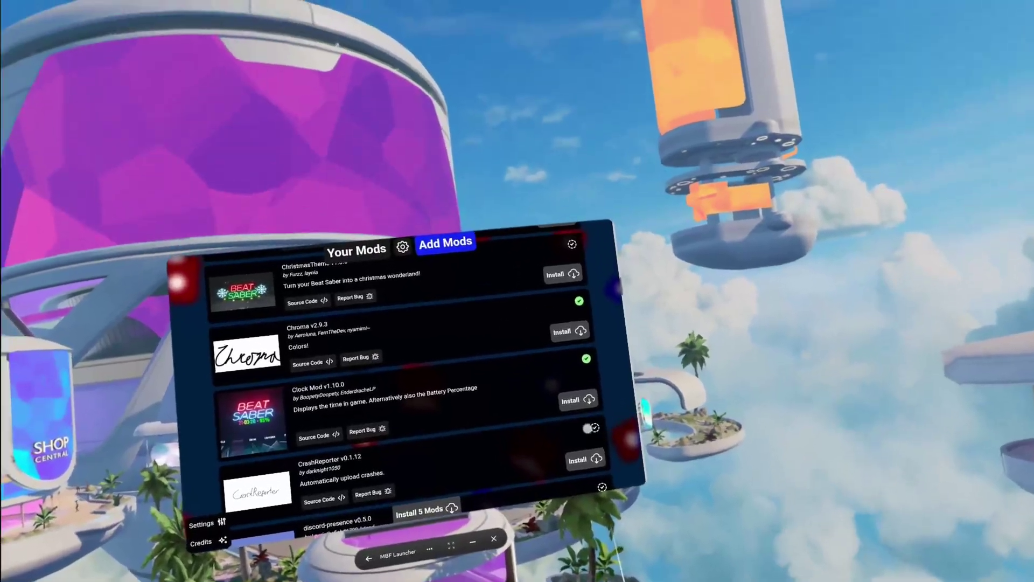
click(588, 428)
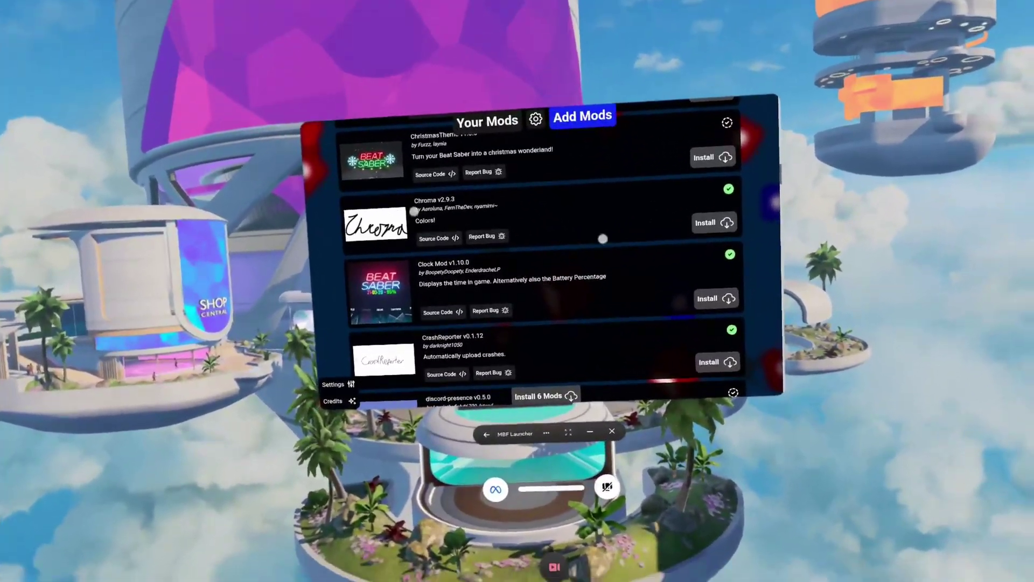
scroll(605, 233, down, 10)
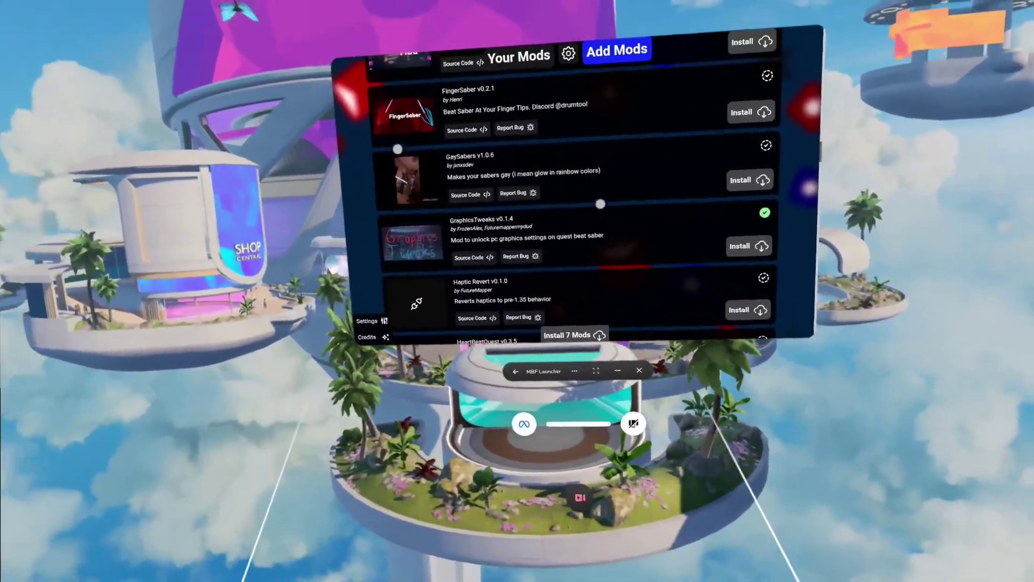
scroll(564, 219, down, 5)
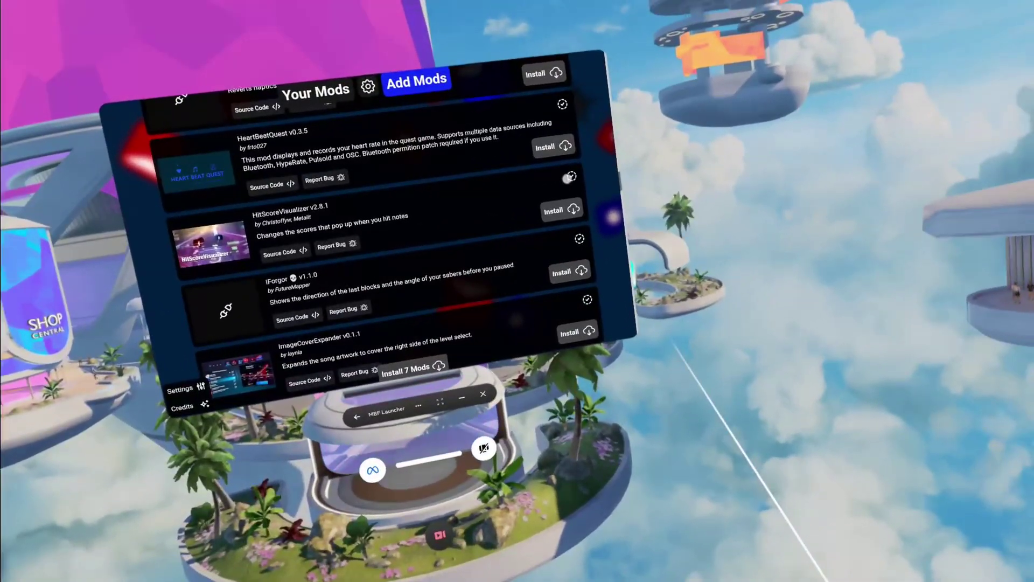
click(612, 165)
Step: Tick Intro Skip, Mapping Extensions, MoreButtons and NoPromo for installation
scroll(622, 187, down, 4)
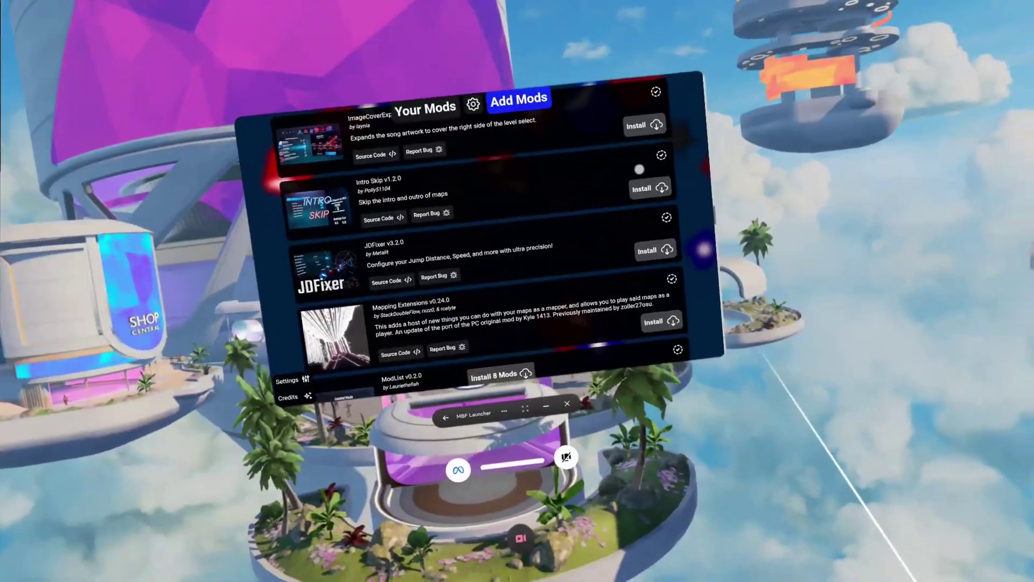
click(657, 163)
click(658, 308)
scroll(592, 271, down, 1)
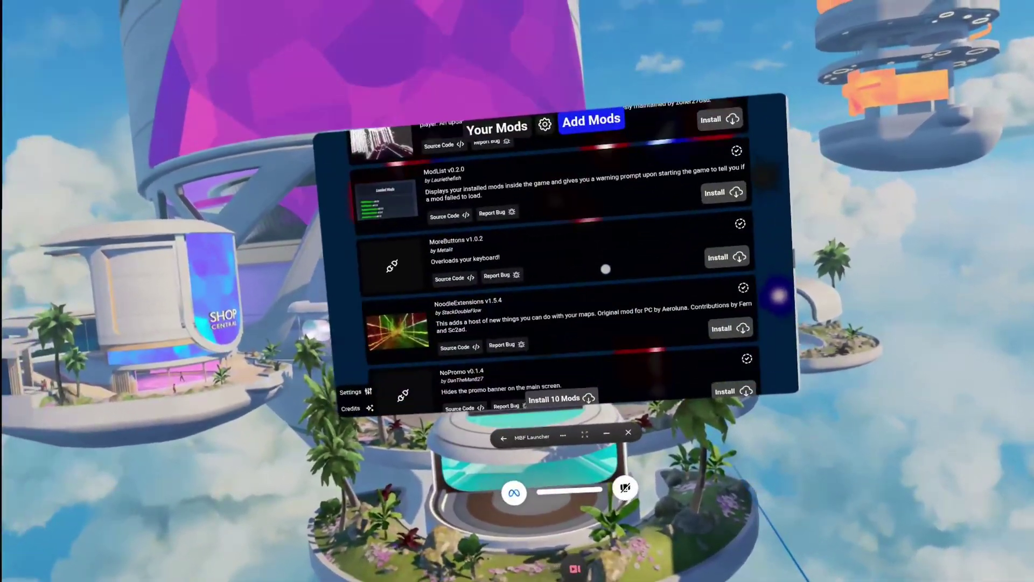
scroll(605, 268, down, 2)
click(654, 224)
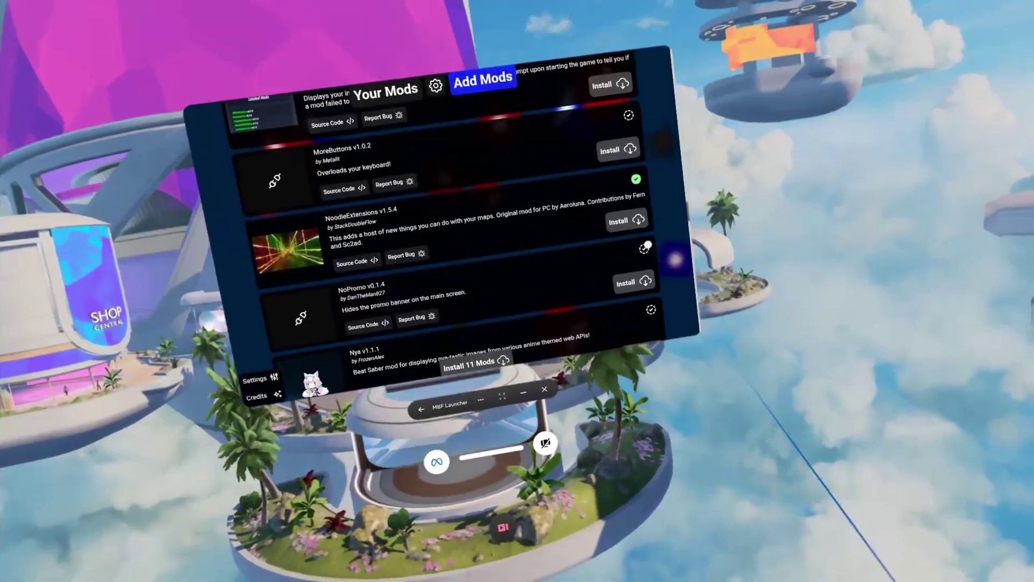
click(646, 246)
Step: Tick Qounters++, QuestSounds, RecentlyPlayed and Replay for installation
scroll(649, 251, down, 2)
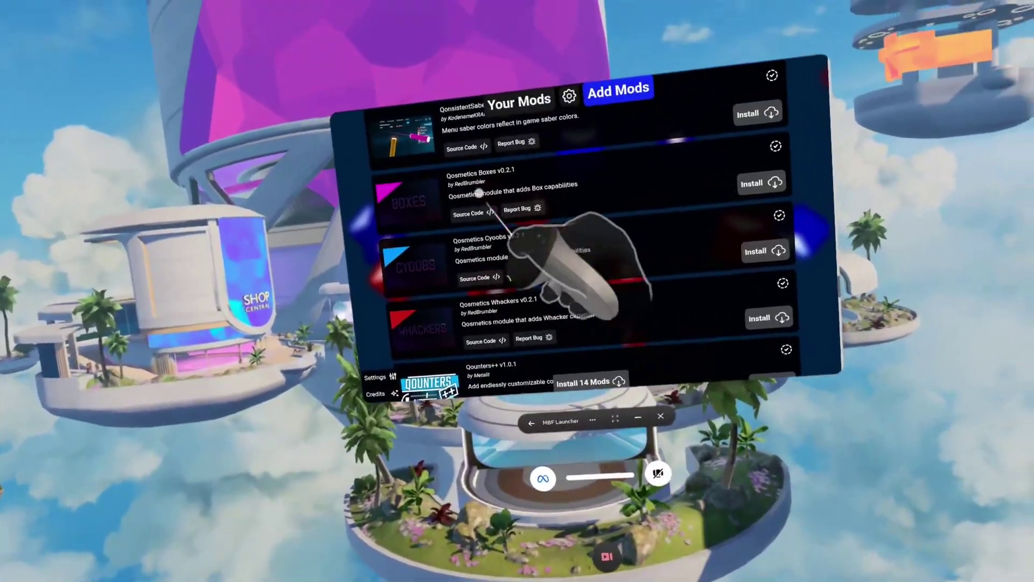
scroll(593, 242, down, 3)
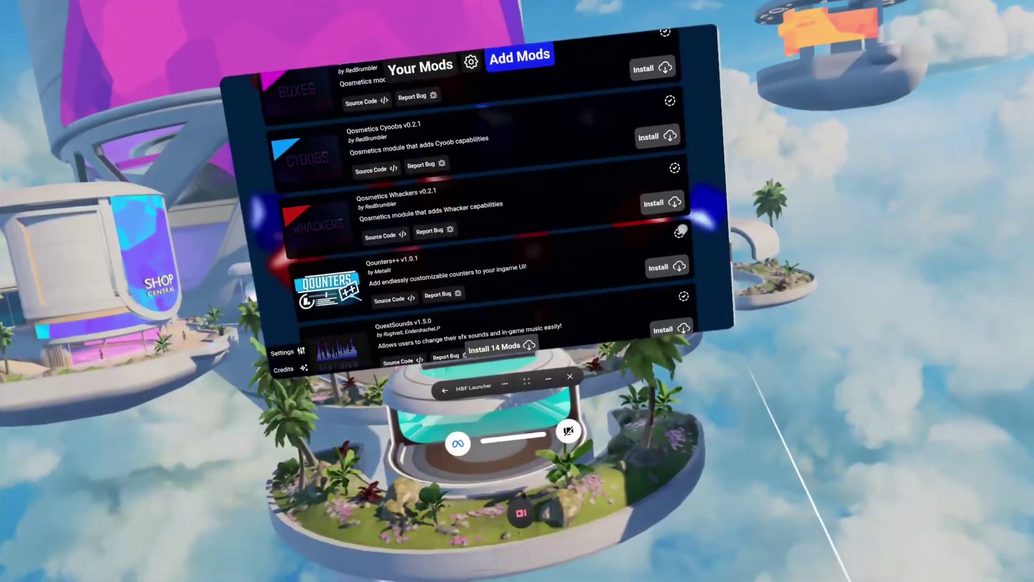
click(678, 217)
scroll(579, 201, down, 1)
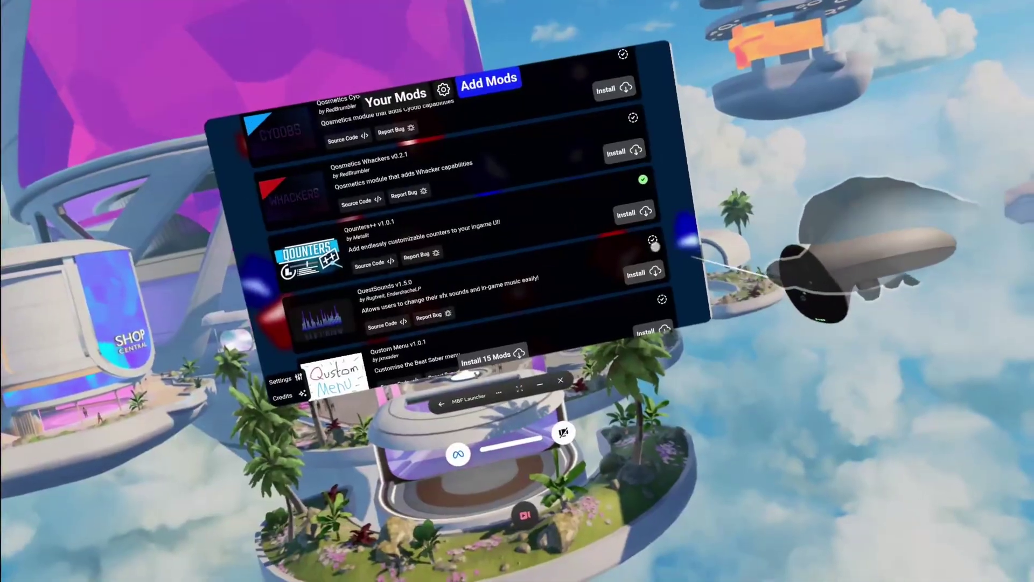
click(657, 241)
scroll(641, 247, down, 3)
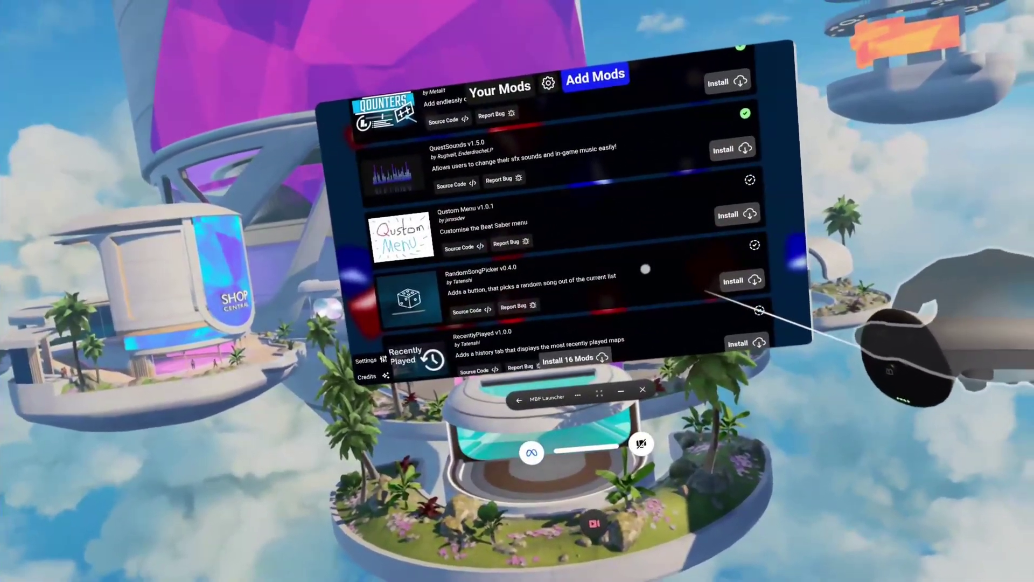
scroll(646, 267, down, 3)
click(625, 160)
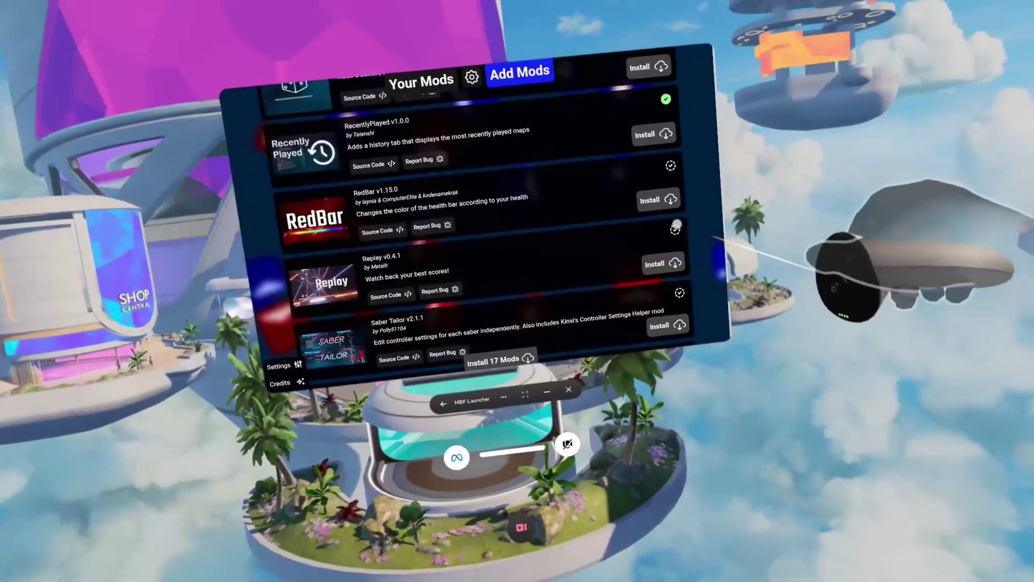
click(676, 228)
Step: Tick Score Percentage, Slice Details, Smoothed Controller and SongChartVisualizer, bringing the total to 22 mods
scroll(662, 216, down, 3)
click(688, 157)
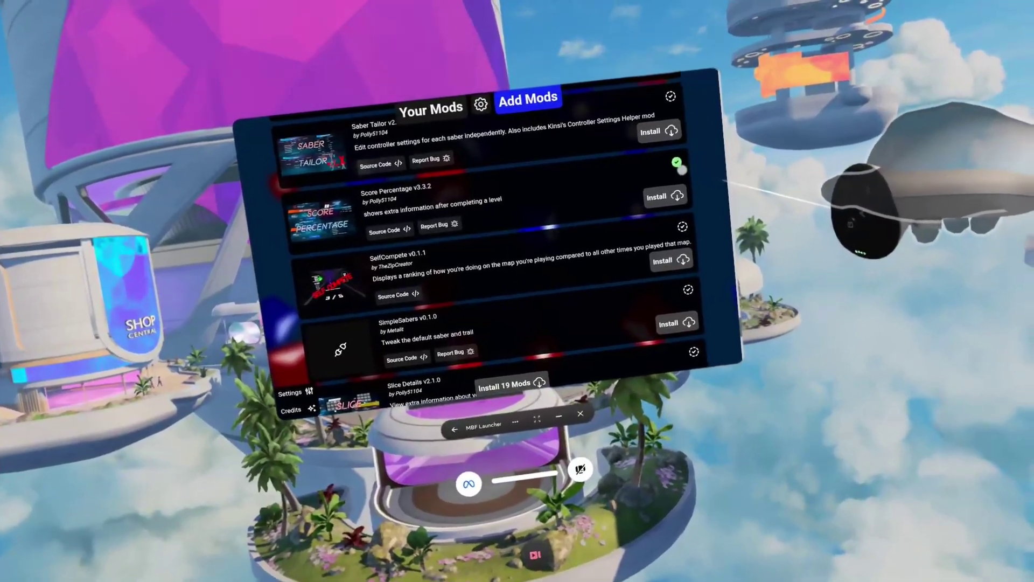
scroll(657, 174, down, 3)
click(648, 154)
click(662, 239)
click(666, 298)
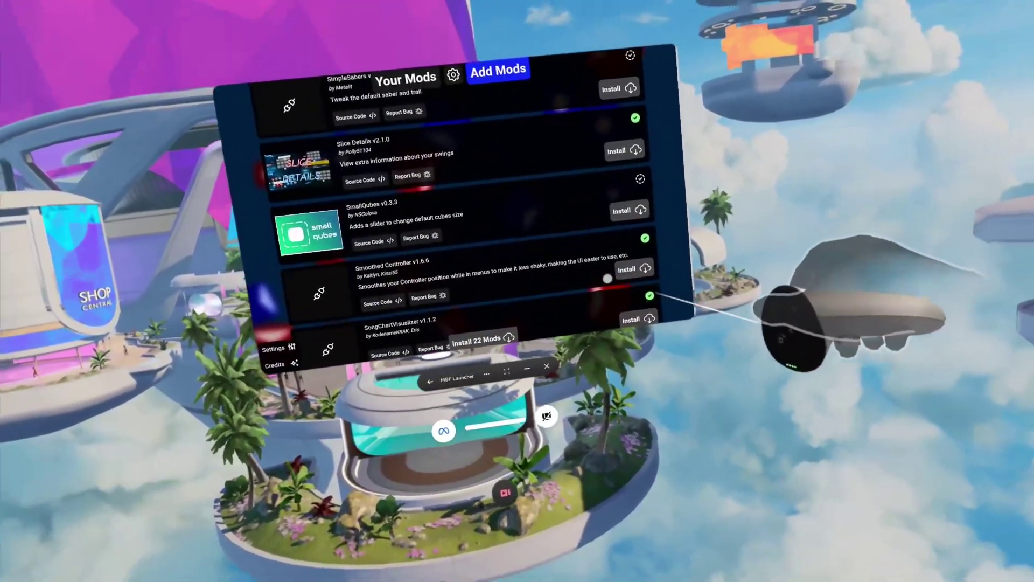
scroll(558, 296, down, 3)
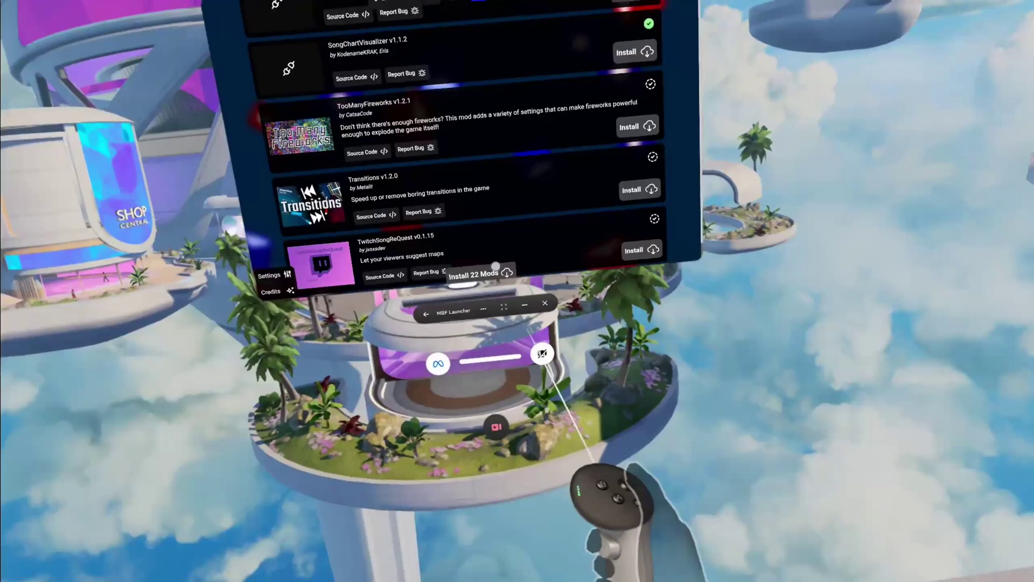
Step: Install the 22 selected mods, then close Beat Saber when the 'has stopped' notice appears
click(566, 319)
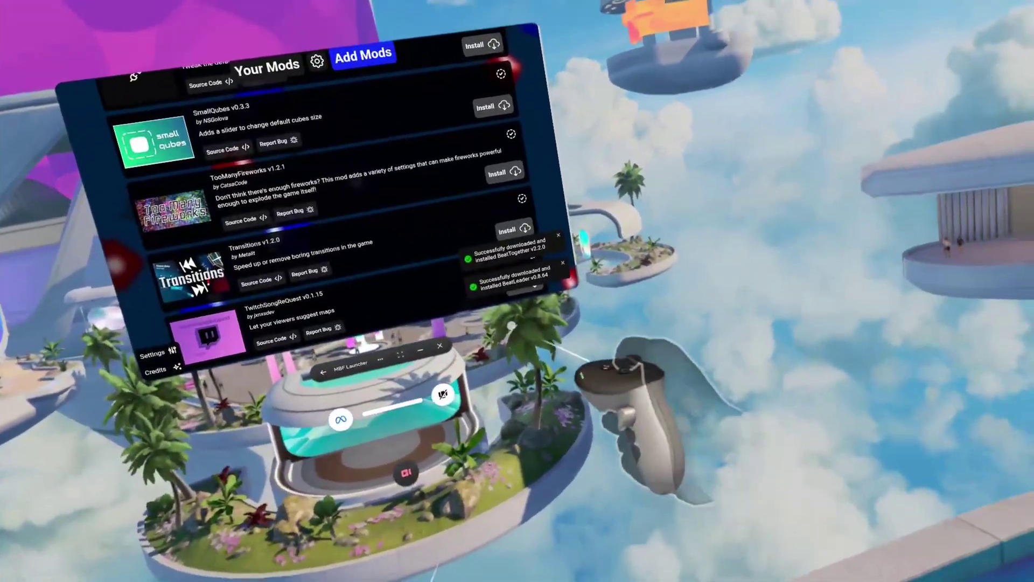
scroll(650, 300, up, 10)
scroll(650, 300, up, 10)
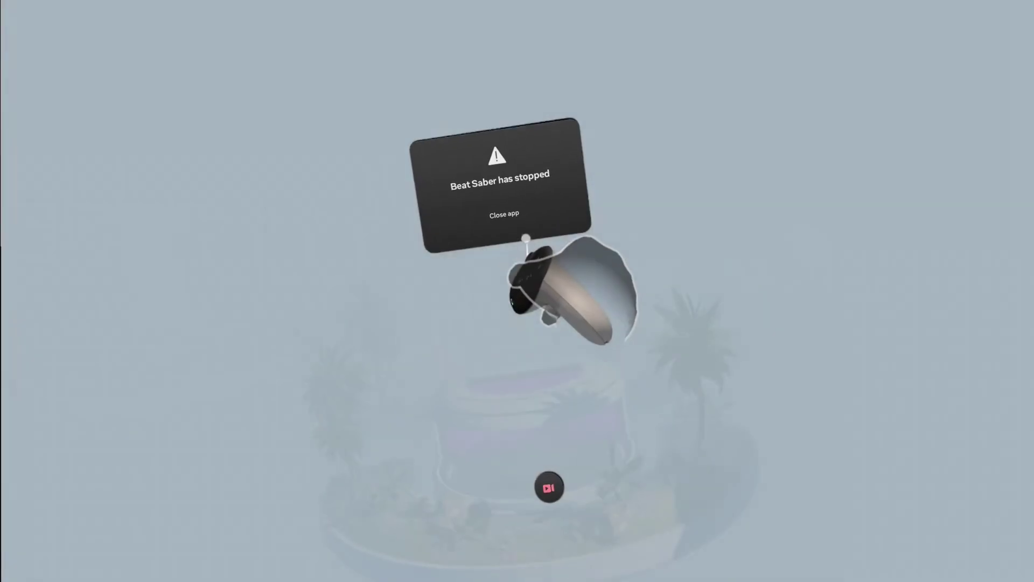
click(523, 228)
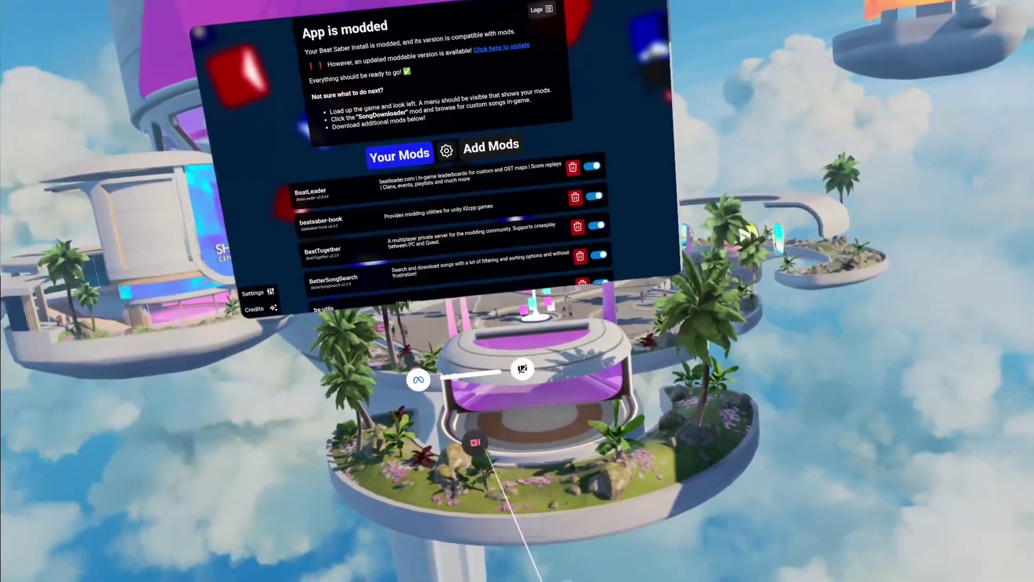
Step: Launch Beat Saber from the library and accept the Privacy Policy and Health and Safety Warning
key(super)
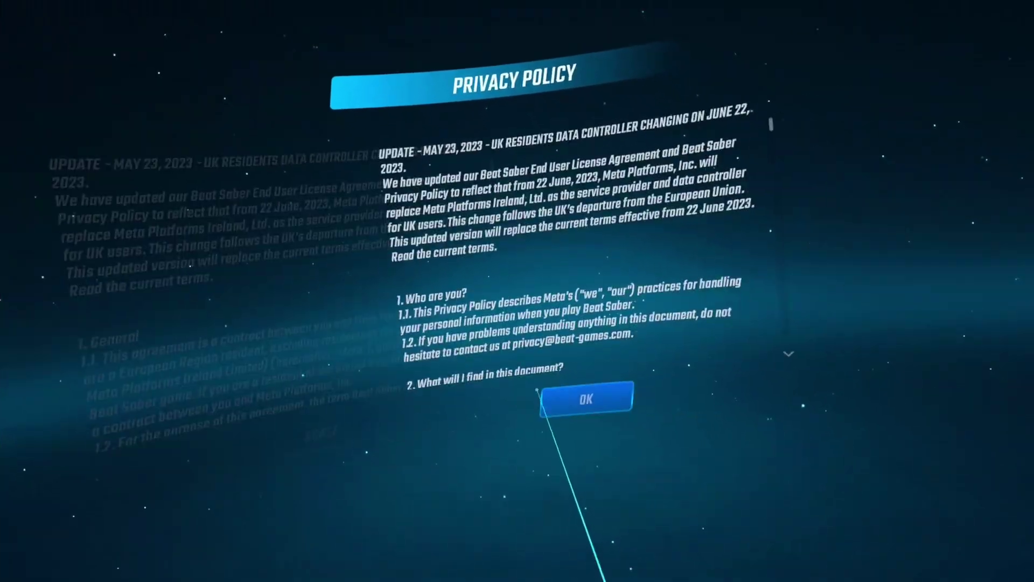
click(556, 396)
click(525, 414)
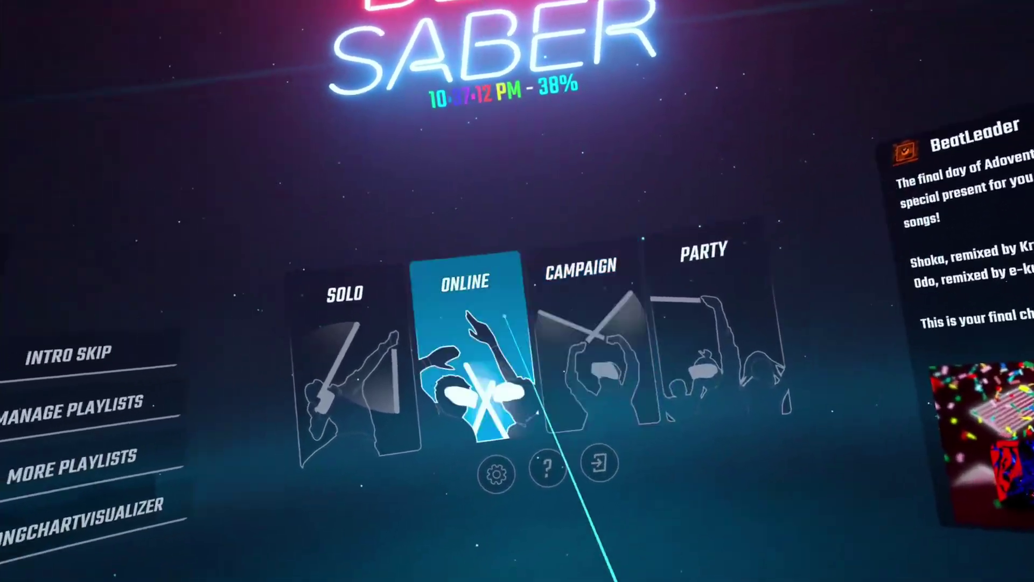
Step: In Solo, turn off Disappearing Arrows, Pro Mode, Strict Angles and Super Fast Song
click(560, 334)
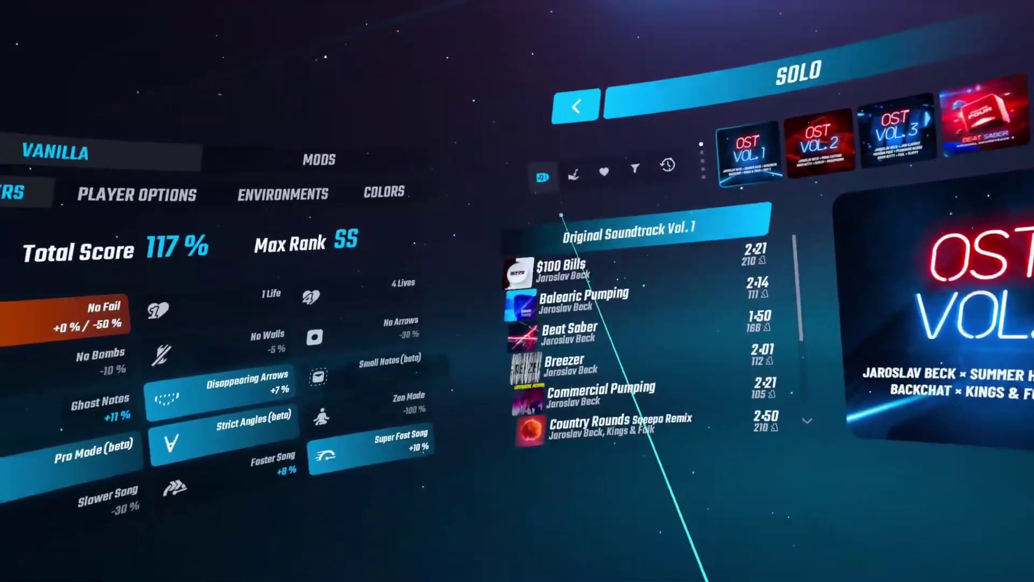
click(323, 360)
click(234, 416)
click(308, 397)
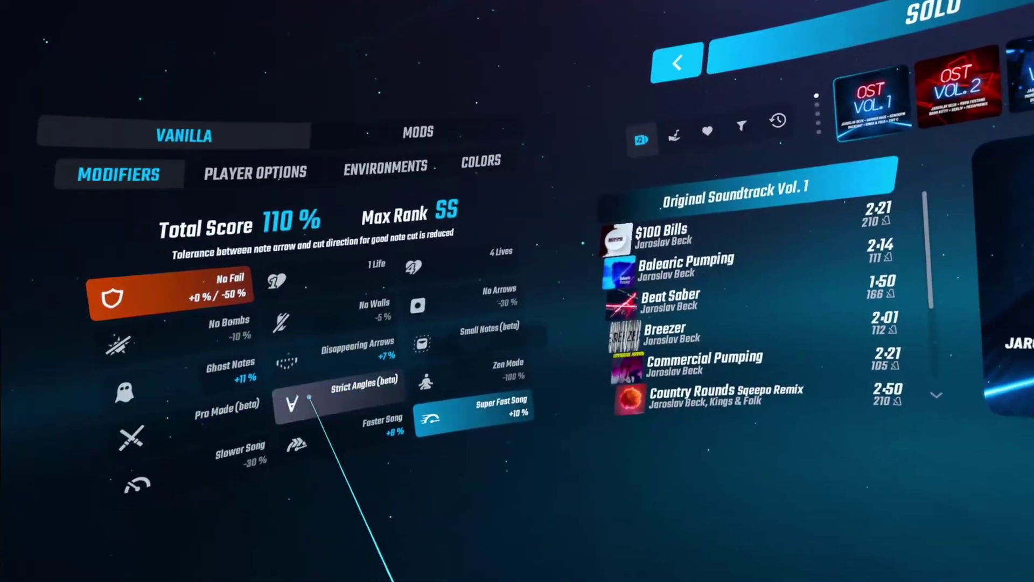
click(331, 393)
click(303, 391)
click(469, 413)
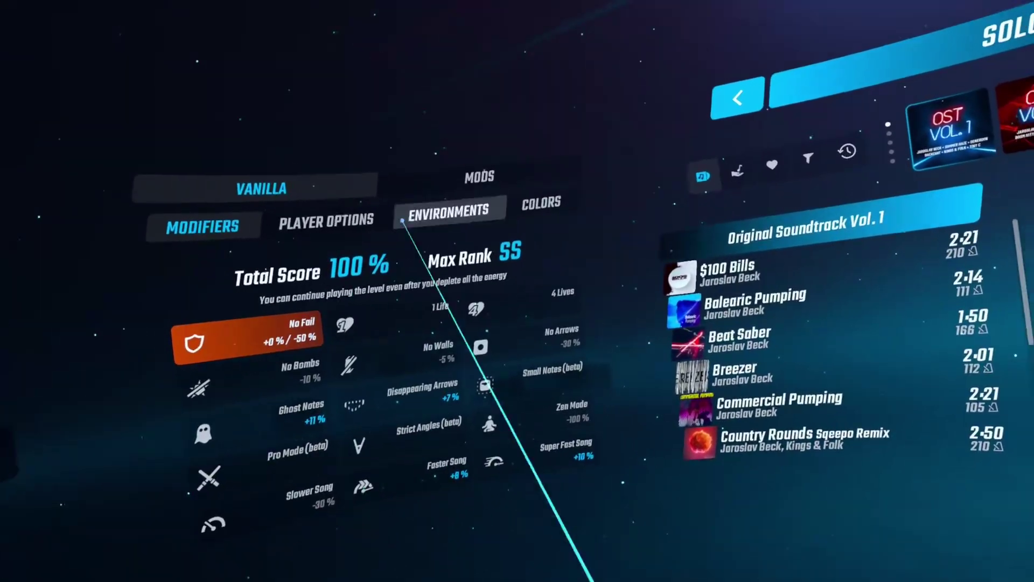
Step: Check the Mods tab, then browse Custom Levels and Recently Played, ending on Custom Levels
click(479, 177)
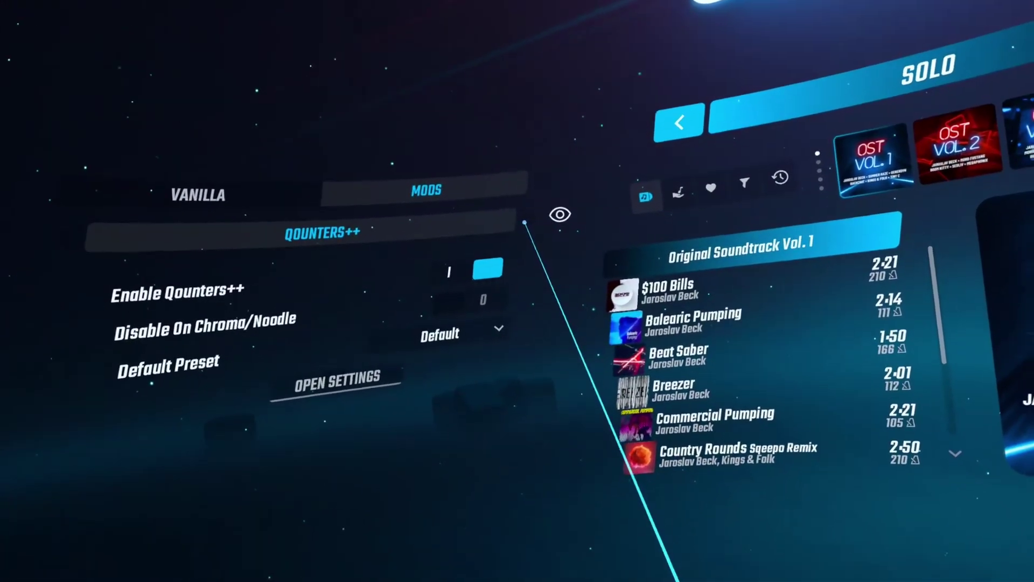
click(677, 191)
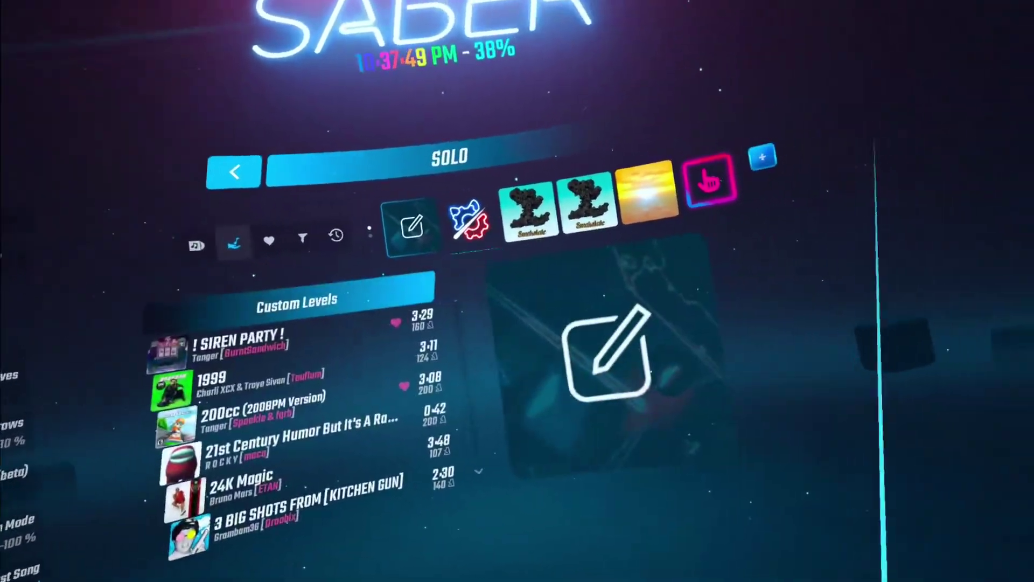
mouse_move(526, 186)
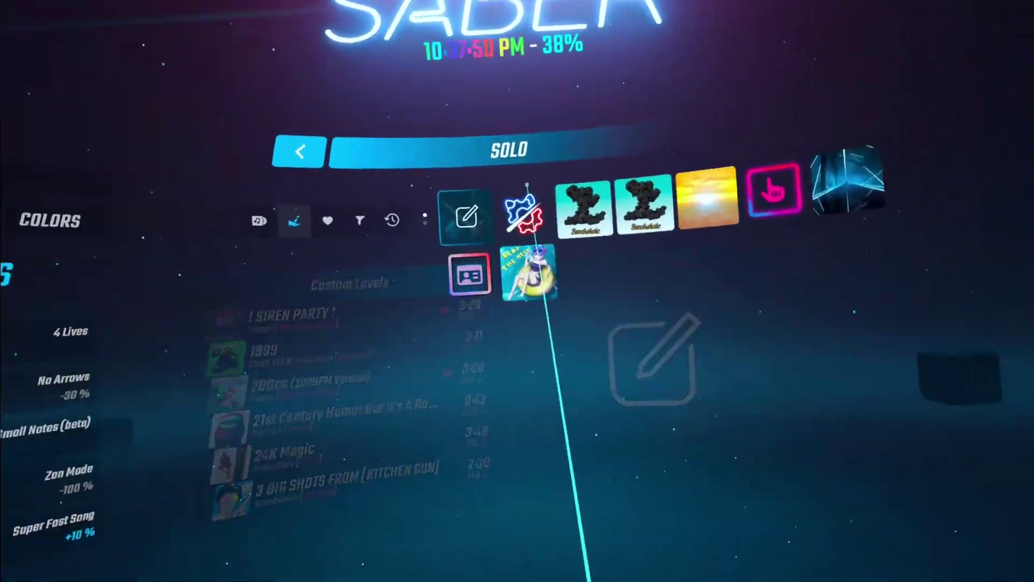
click(525, 205)
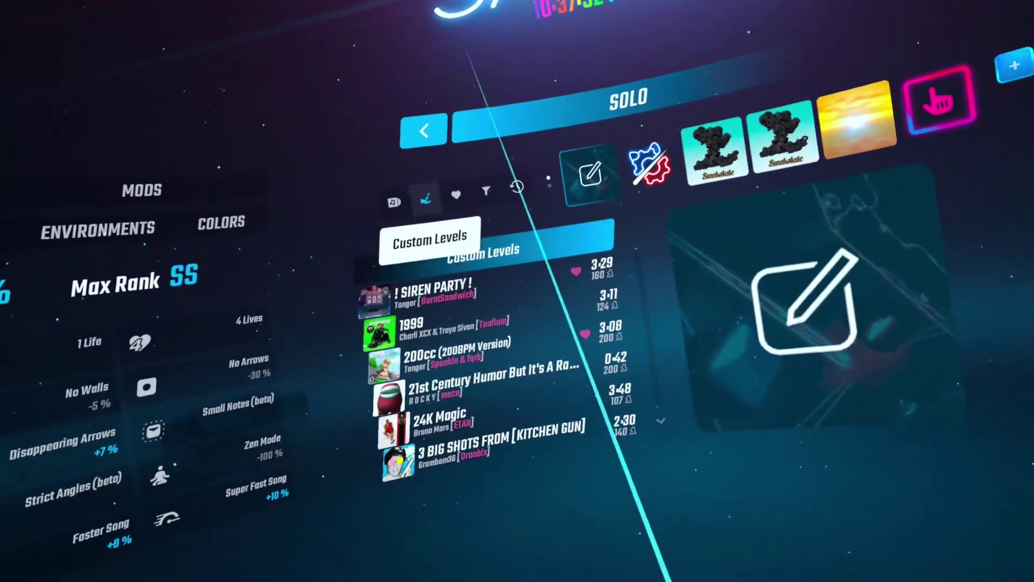
click(509, 181)
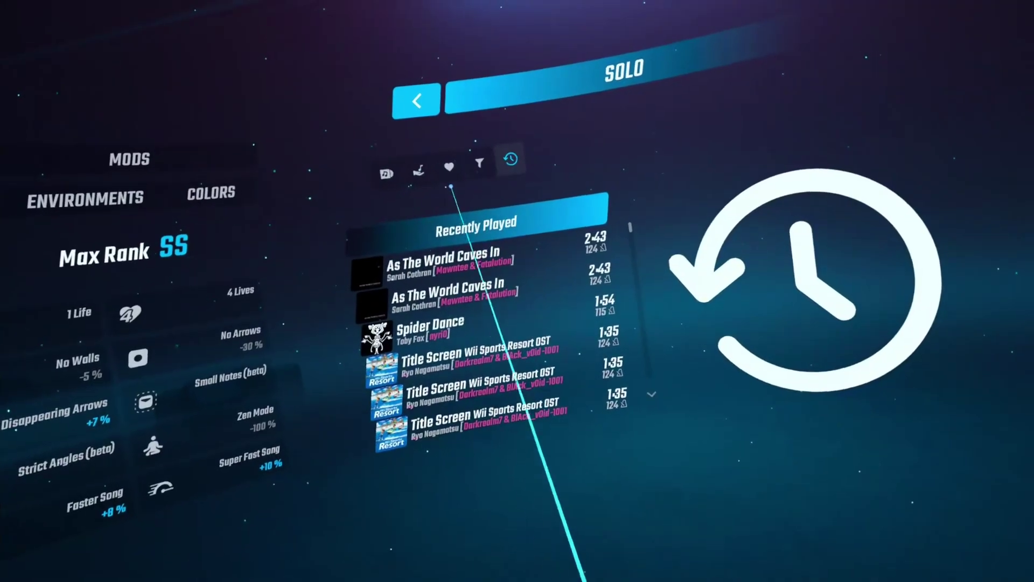
click(418, 170)
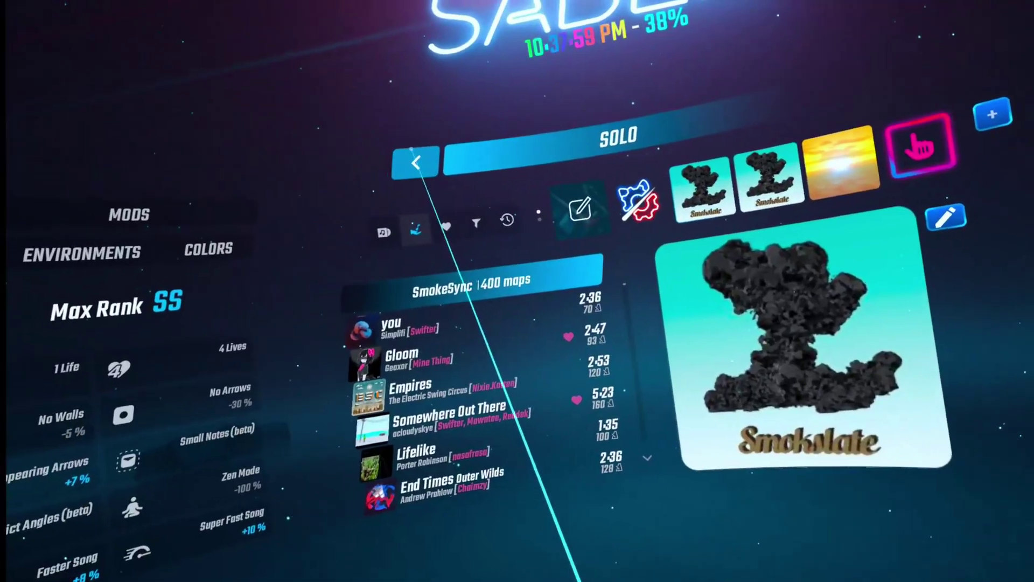
Step: Open Better Song Search from the main menu's Mods panel, scroll its BeatSaver songs, then go back
click(415, 161)
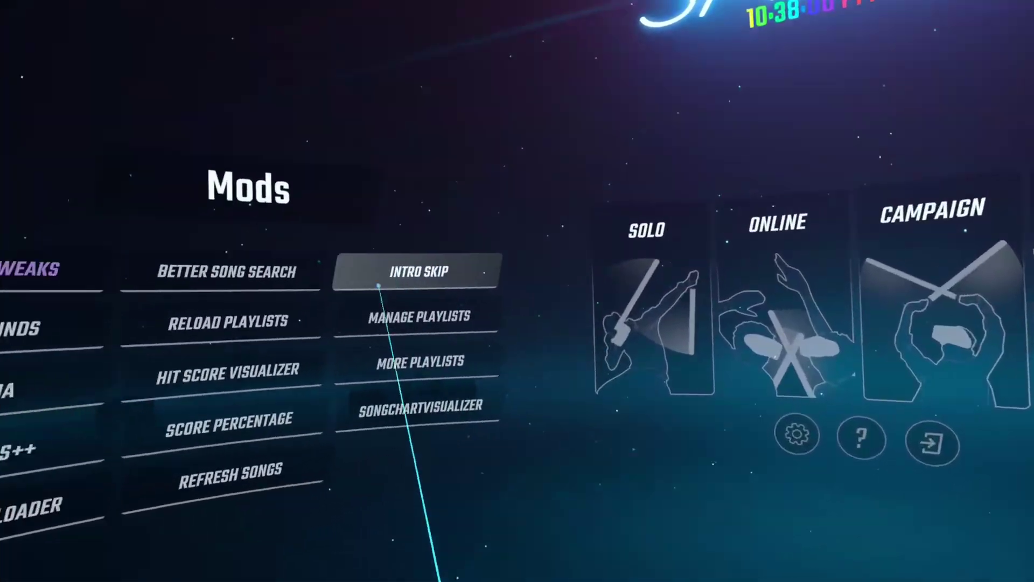
click(287, 237)
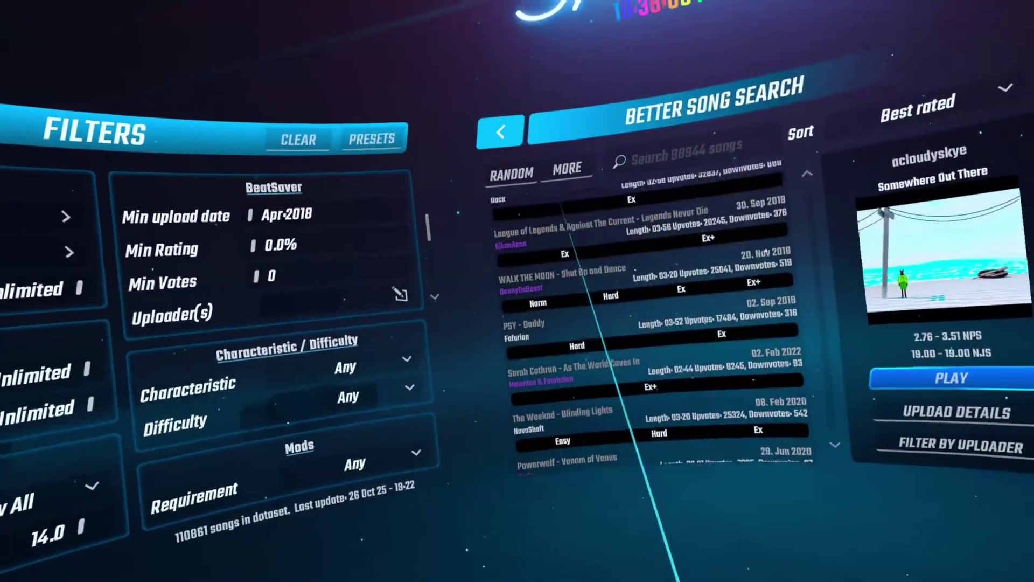
scroll(565, 253, up, 3)
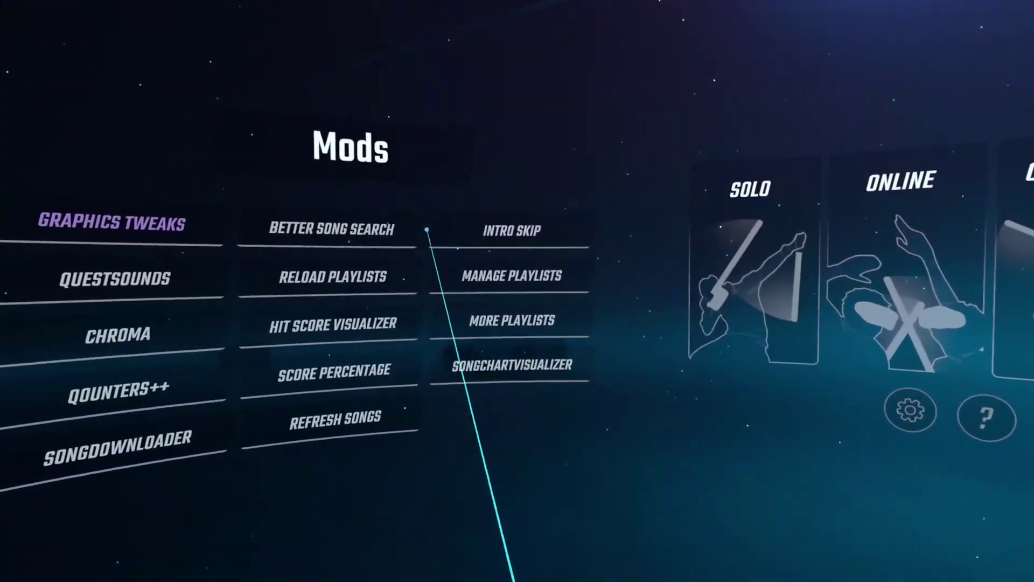
click(463, 232)
scroll(399, 261, down, 2)
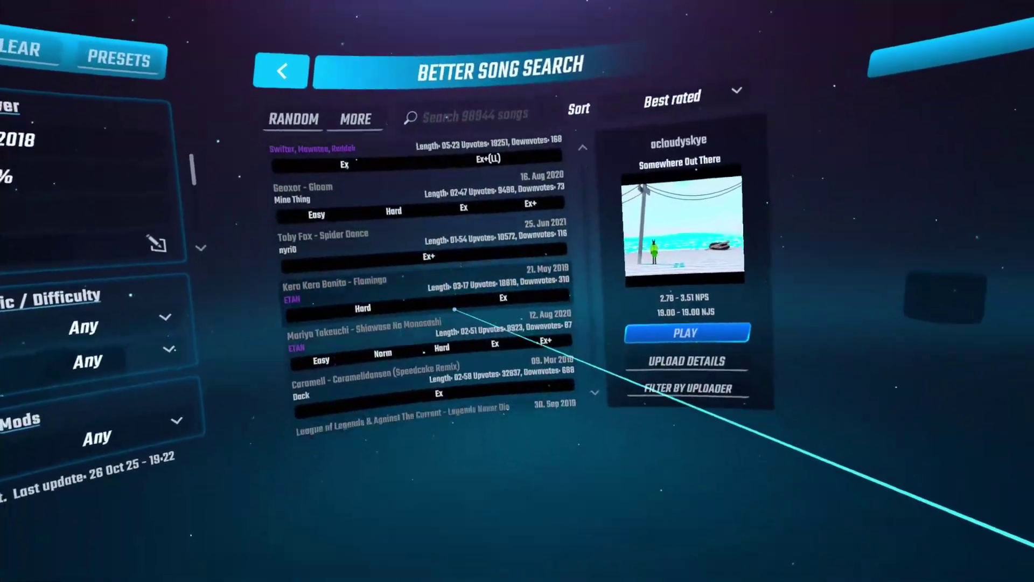
scroll(460, 340, down, 4)
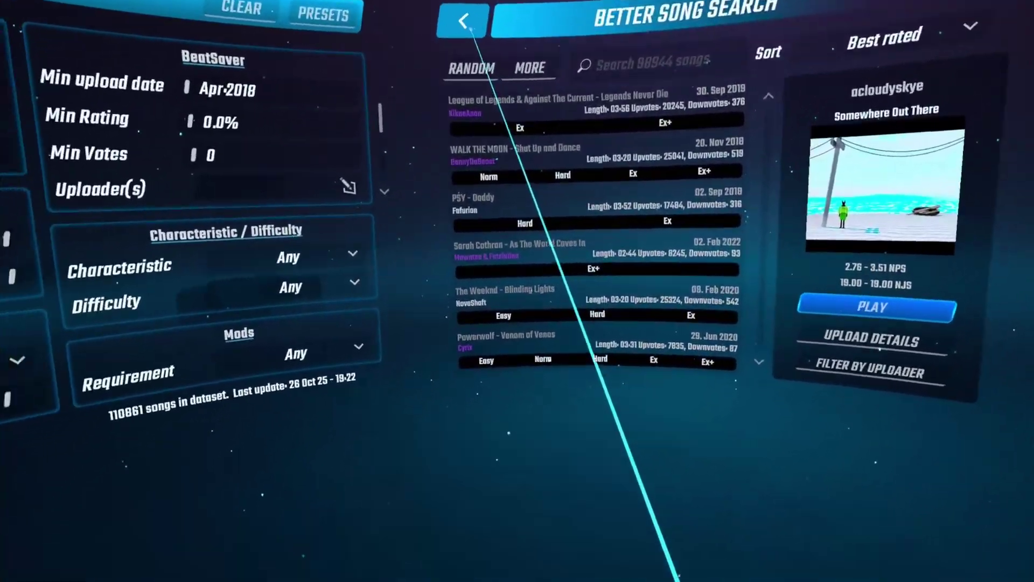
click(279, 98)
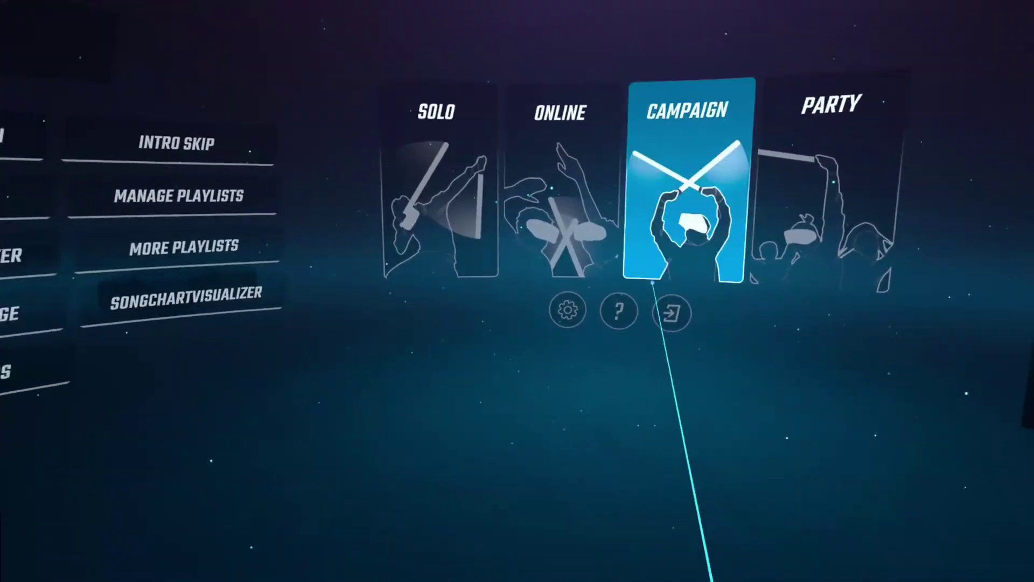